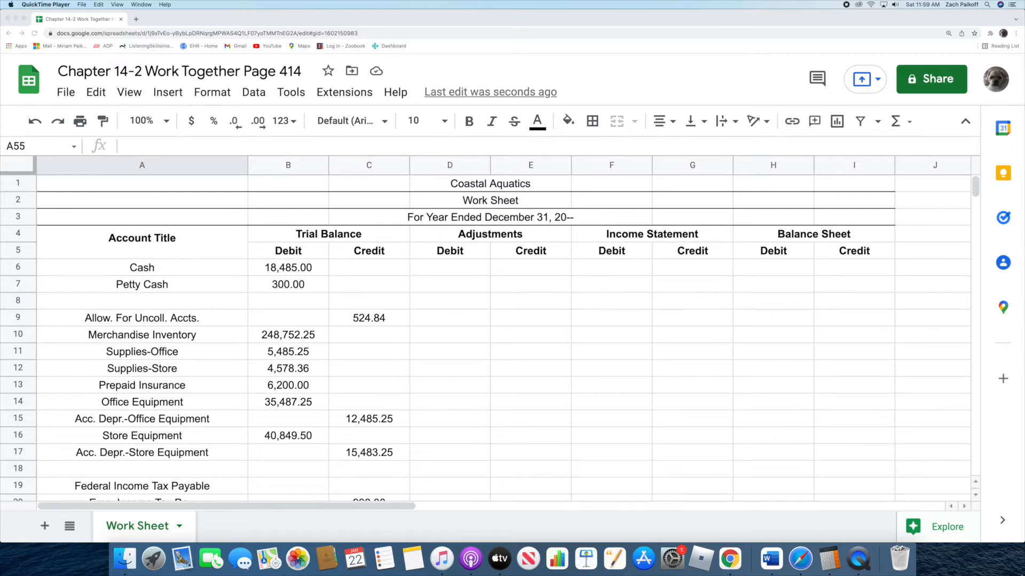
Step: Add Accounts Receivable as the account title in A8 and enter its Trial Balance debit of 15,485.25
double_click(189, 301)
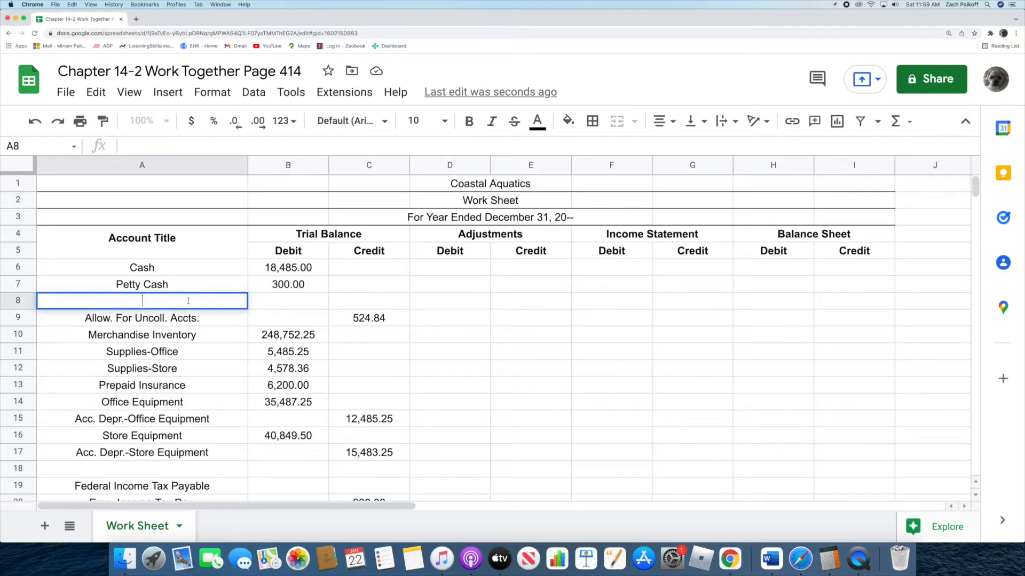
text(Accounts Re)
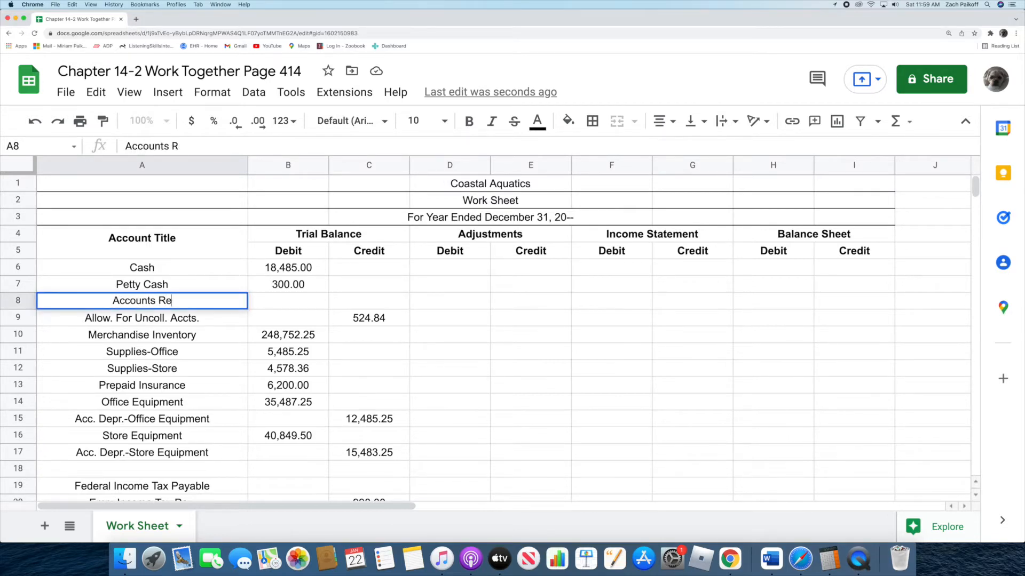
text(ceivable)
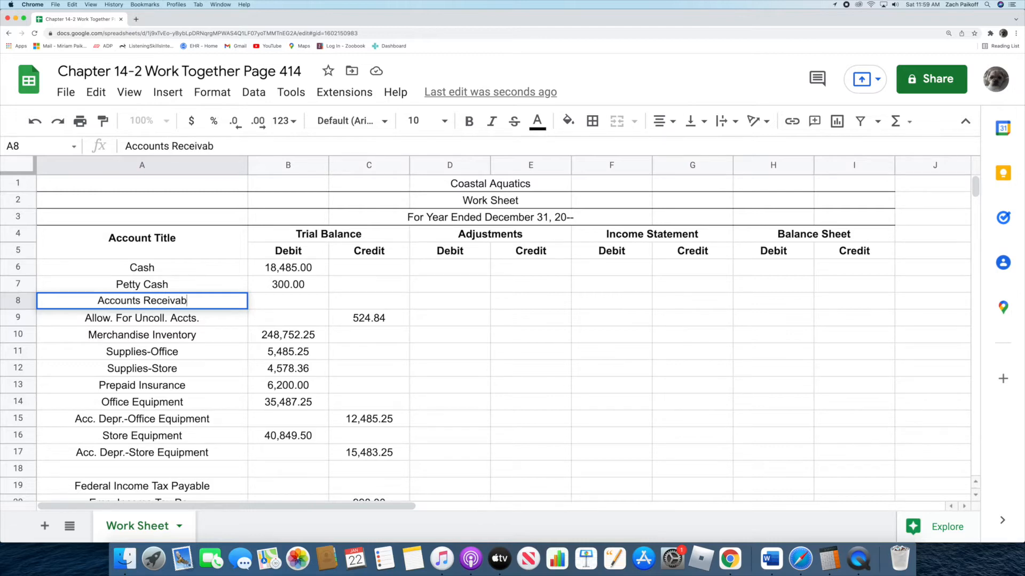
key(Return)
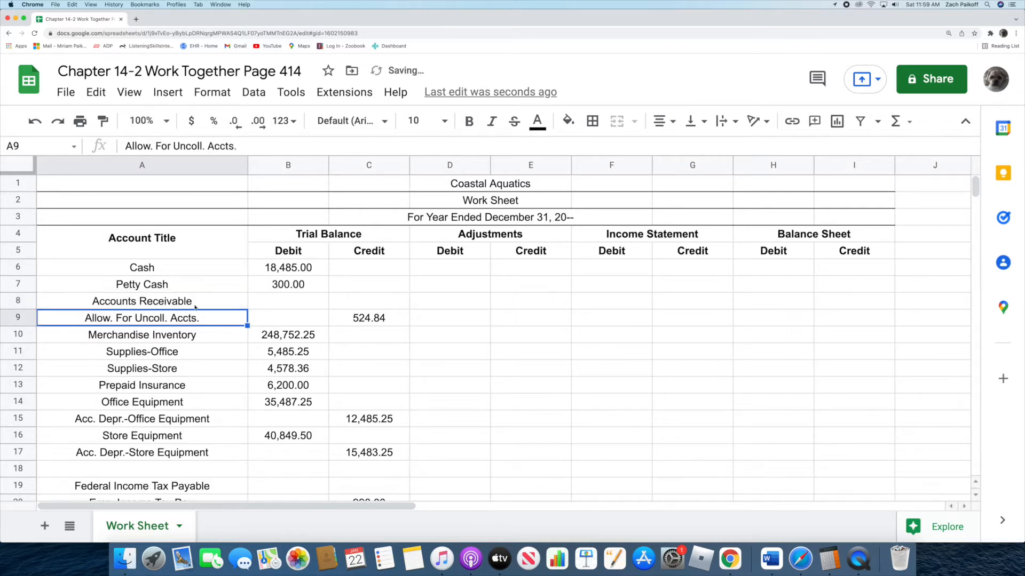
click(286, 303)
text(1)
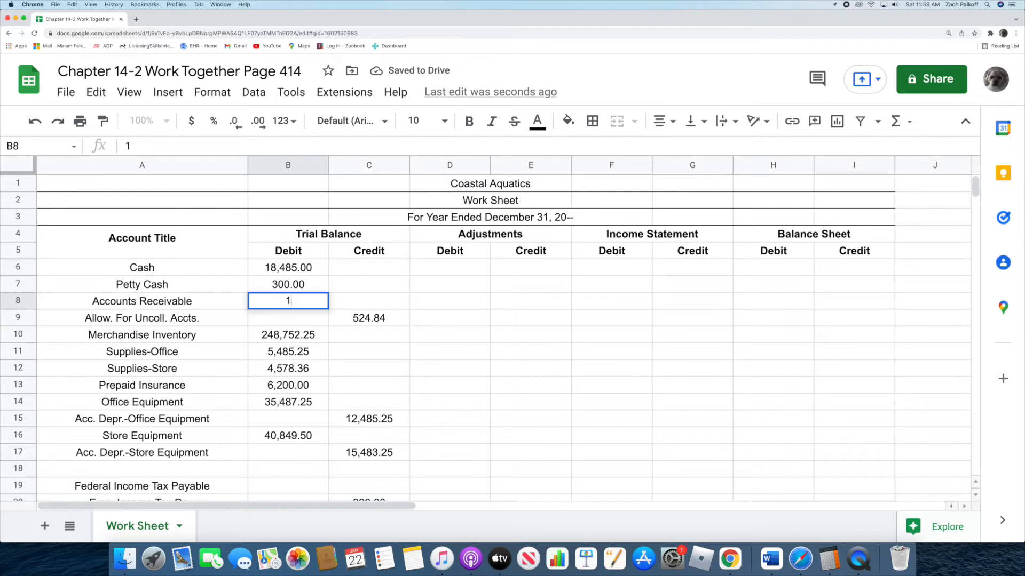
text(5485.25)
key(Return)
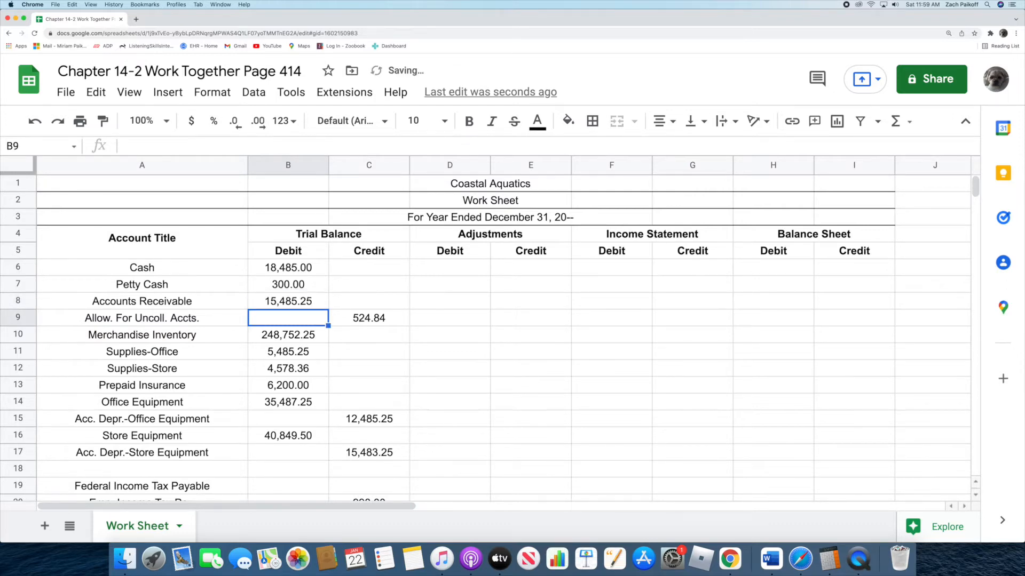
Step: Add Accounts Payable as the account title in A18 and enter its Trial Balance credit of 18,482.28
scroll(241, 350, down, 5)
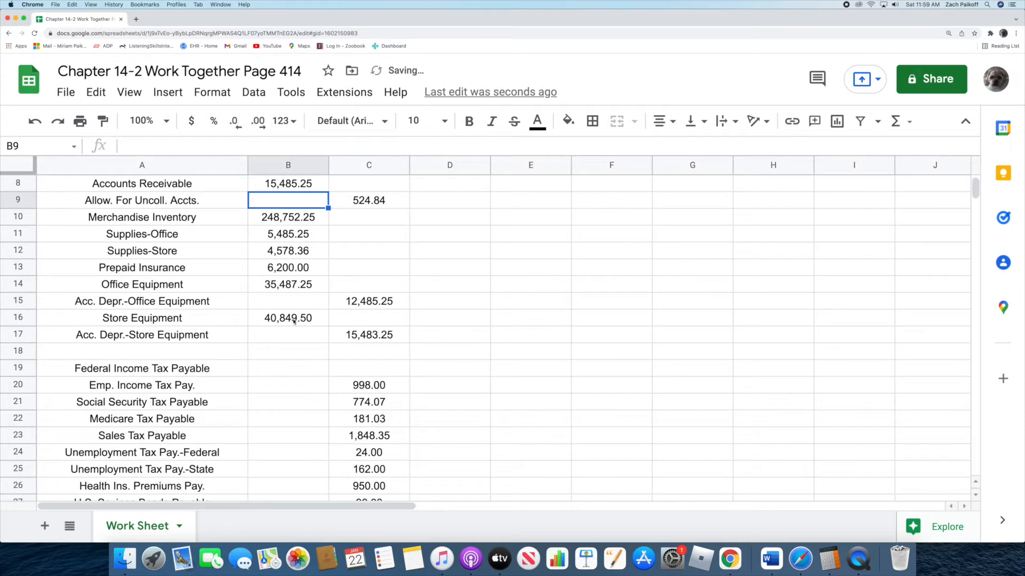
double_click(210, 352)
text(Accounts )
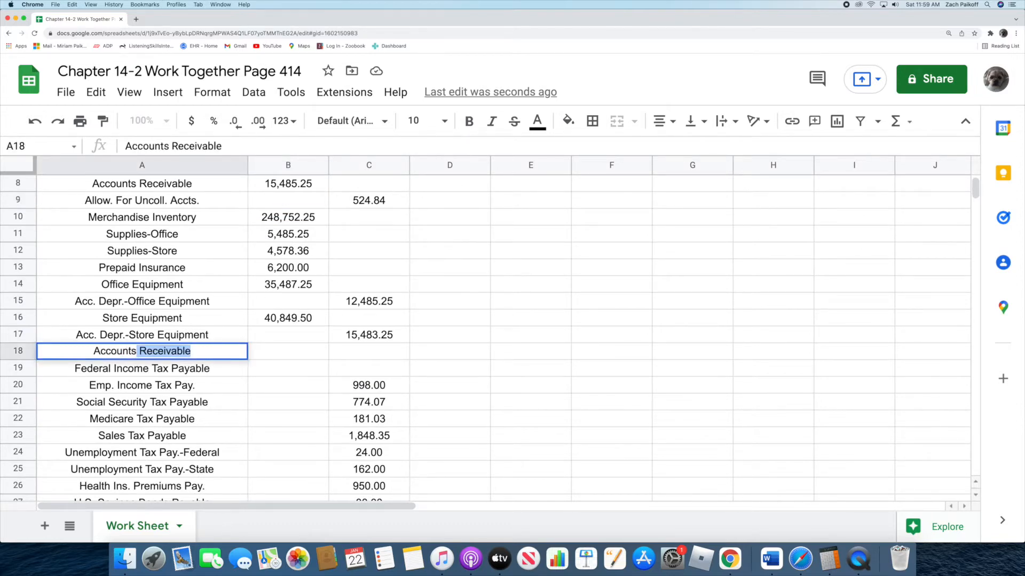
text(Payable)
key(Return)
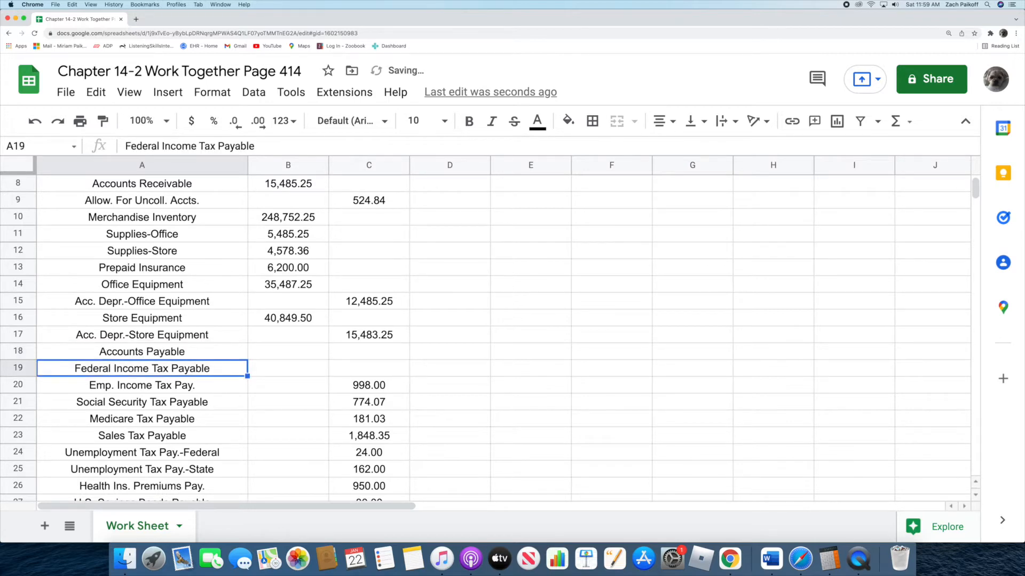
click(355, 357)
text(18482.)
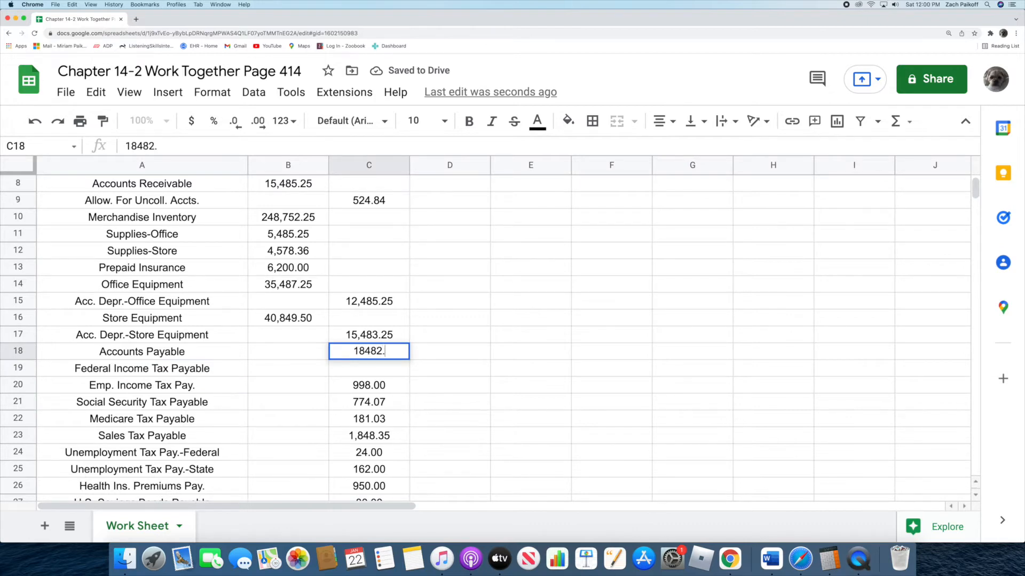
text(28)
key(Return)
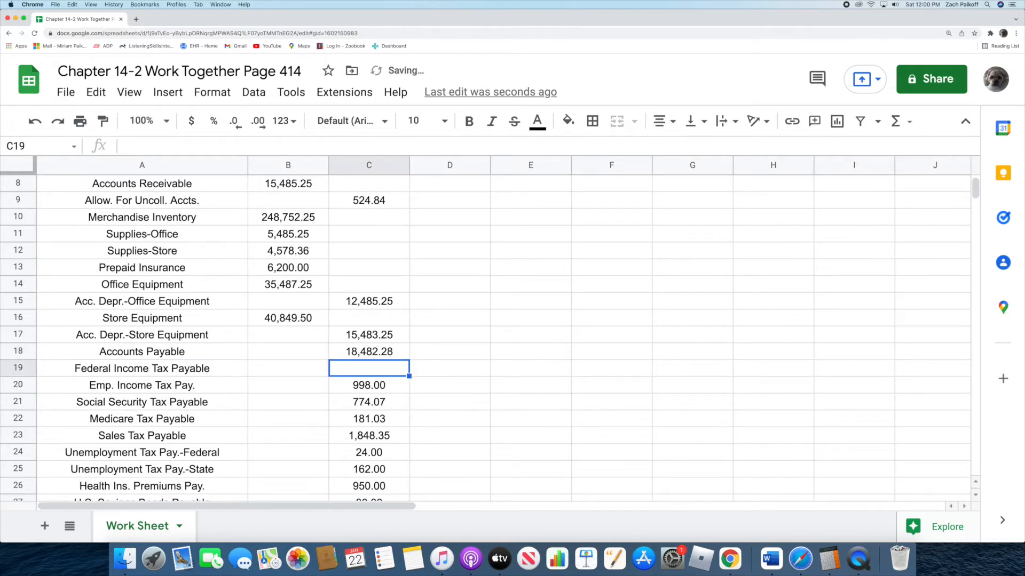
Step: Add Sales as the account title in A34 and enter its Trial Balance credit of 845,828.09
scroll(240, 374, down, 5)
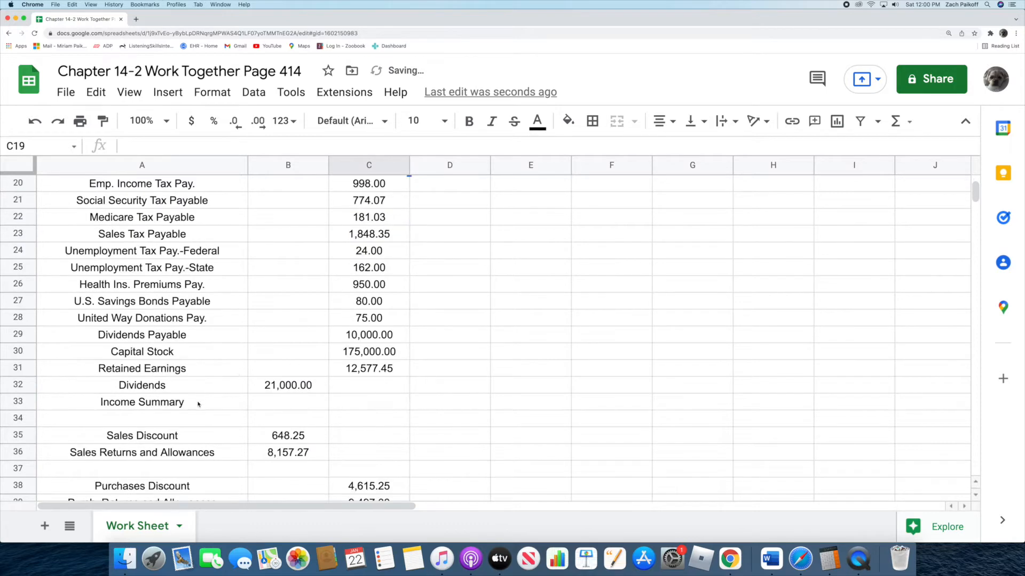
double_click(193, 419)
text(Sales)
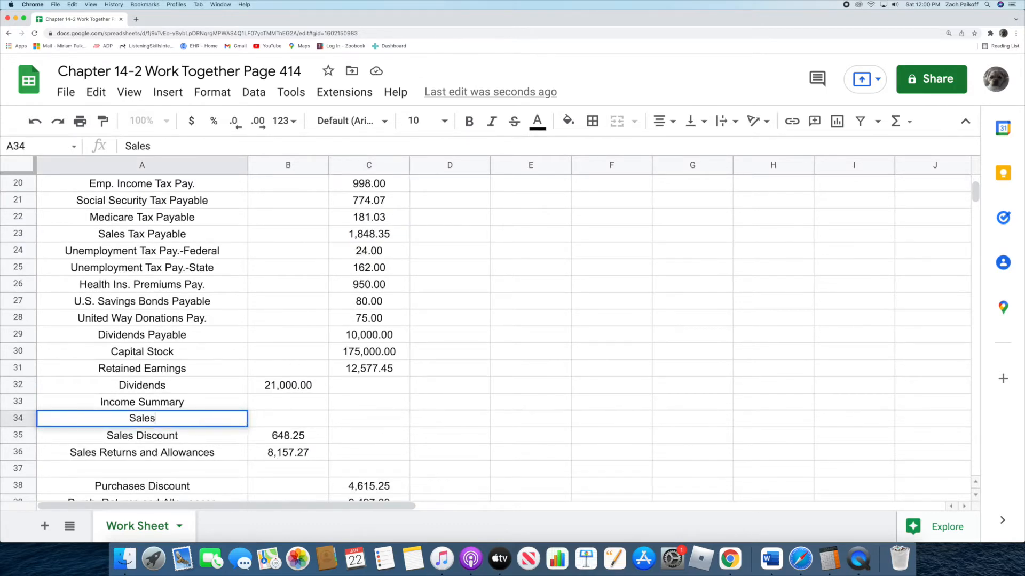
key(Return)
double_click(345, 418)
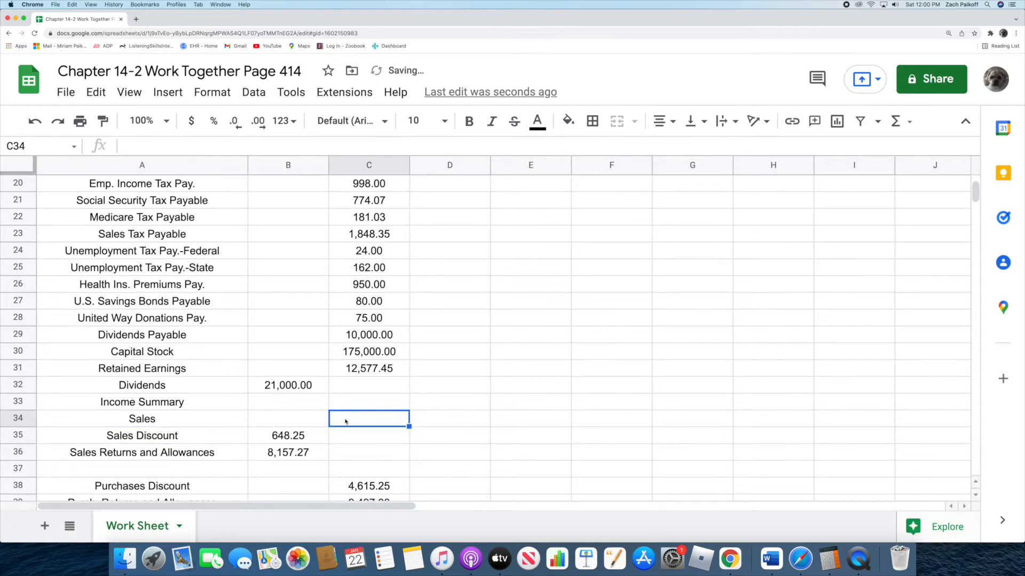
text(8)
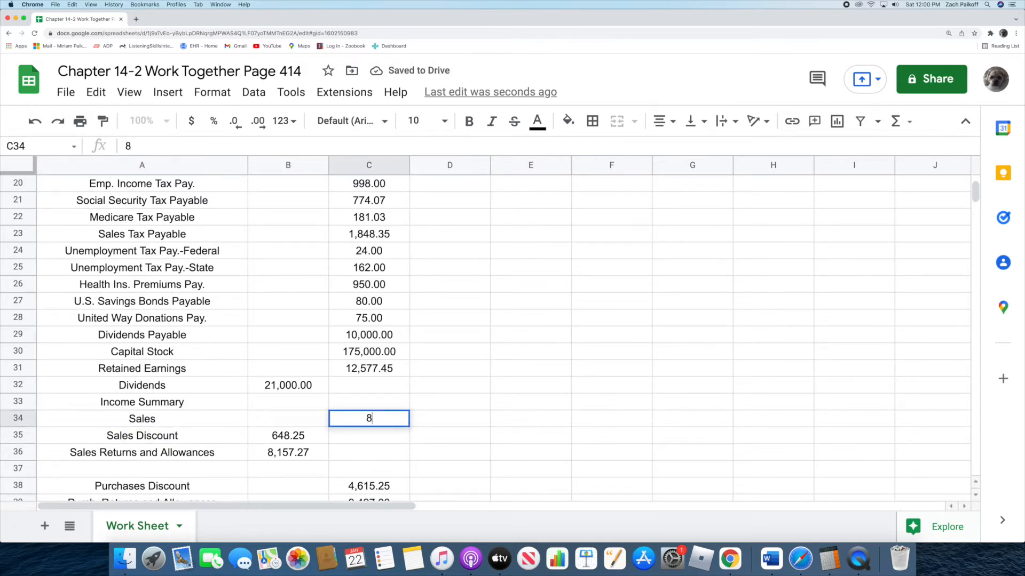
text(45,828)
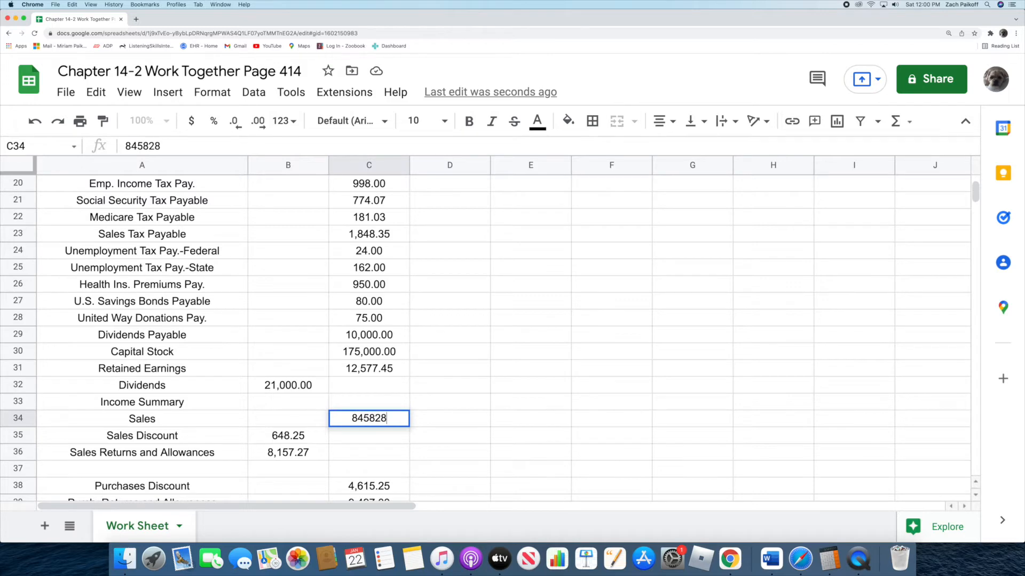
text(.09)
key(Return)
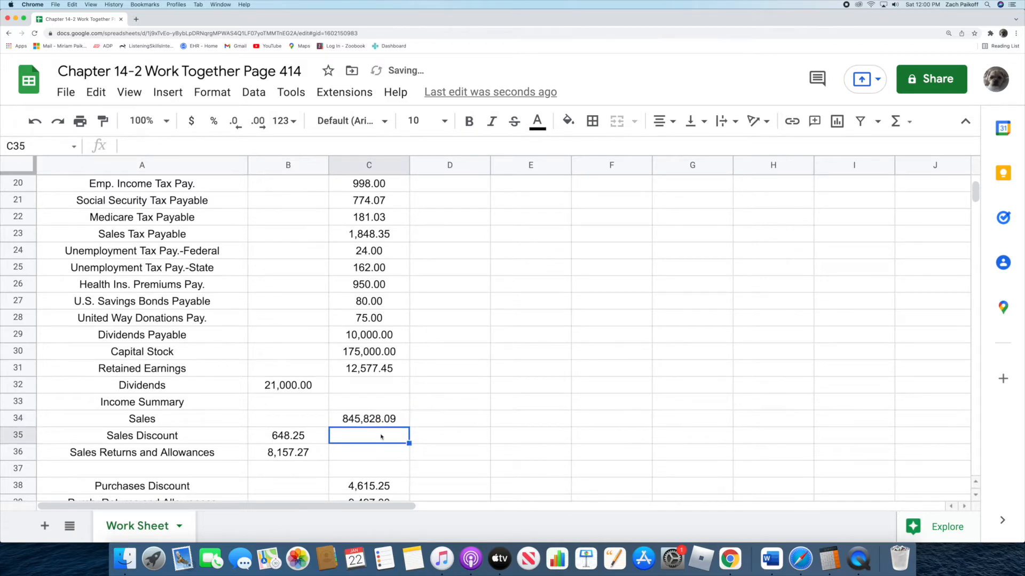
Step: Add Purchases as the account title in A37 and enter its Trial Balance debit of 389,184.01
scroll(212, 388, down, 2)
click(204, 404)
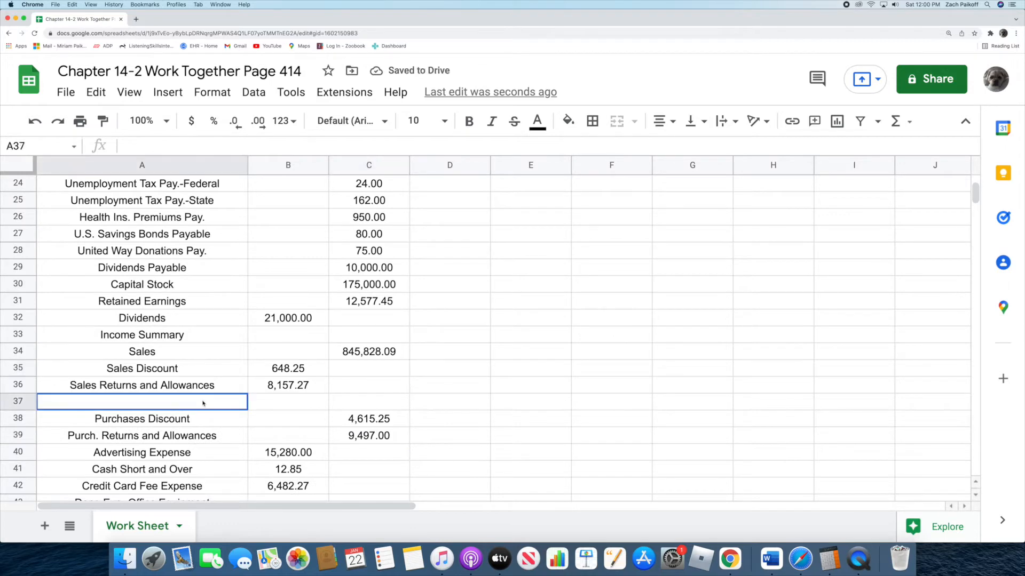
text(Pur)
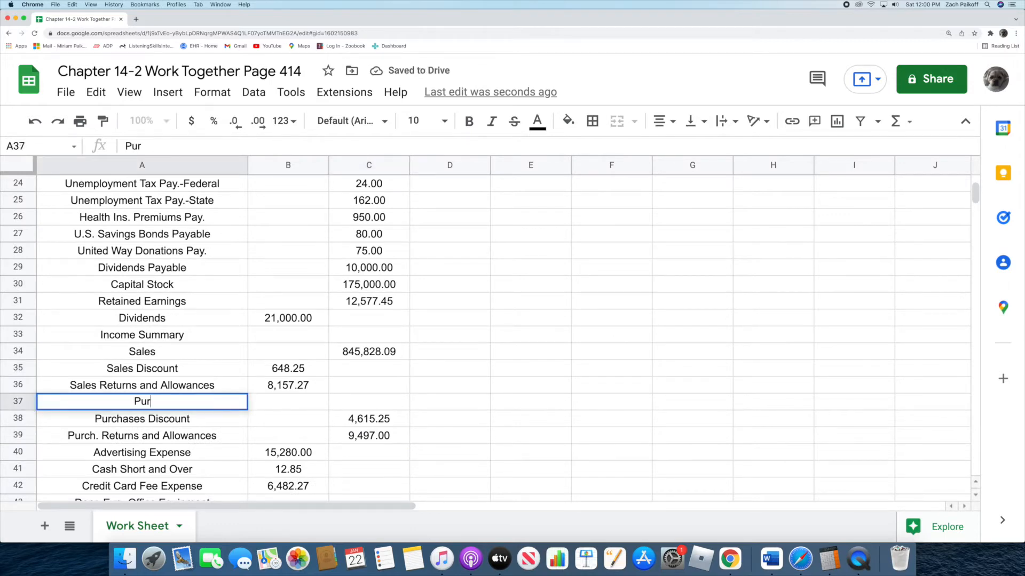
text(chases)
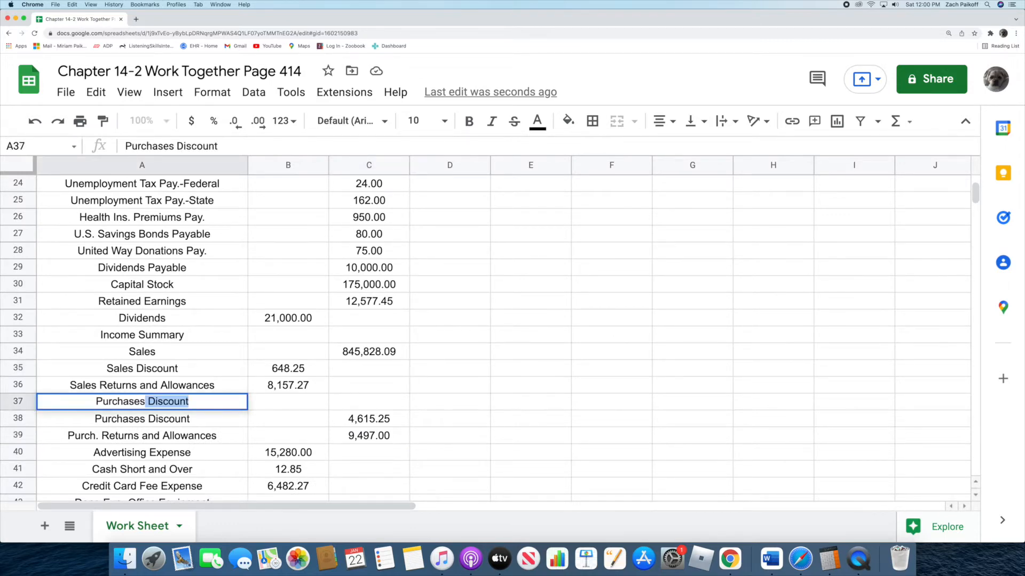
key(BackSpace)
key(Return)
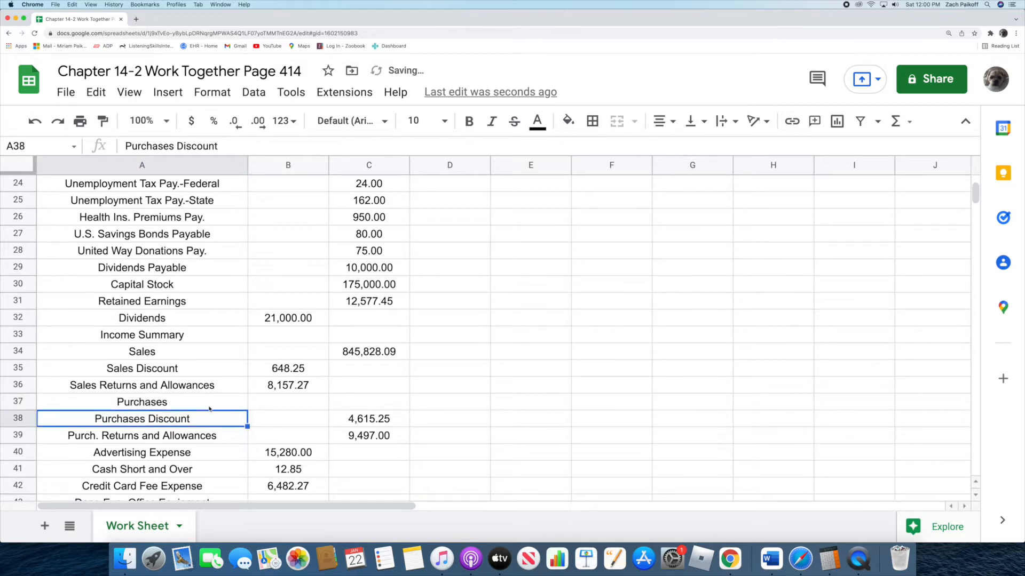
click(301, 405)
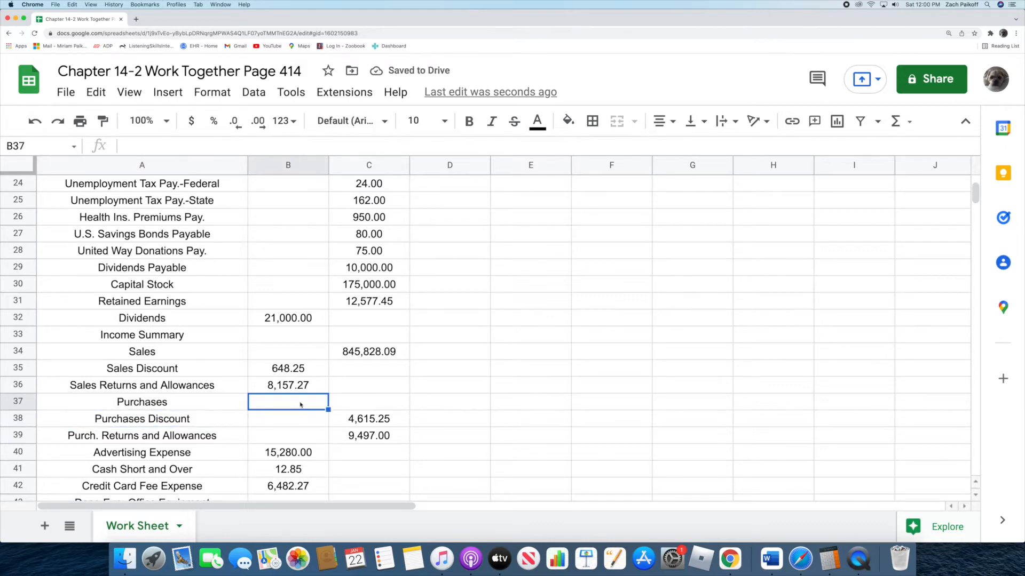
double_click(300, 403)
text(38)
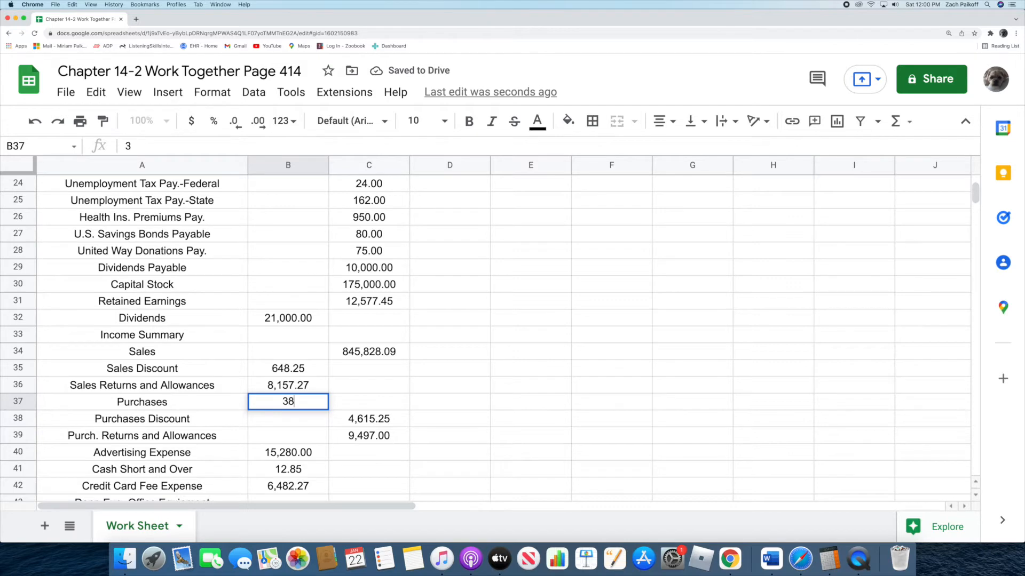
text(9,184.01)
key(Return)
Step: Rule a thin single bottom border under the Trial Balance cells B54:C54 in the Fed. Income Tax Expense row
scroll(317, 391, down, 6)
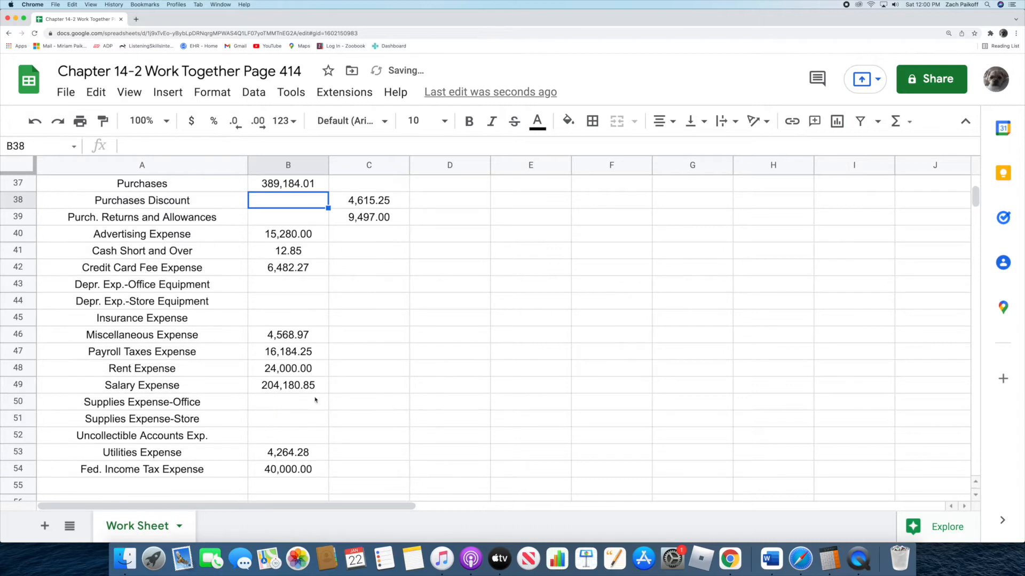
click(291, 385)
drag(291, 386, 348, 385)
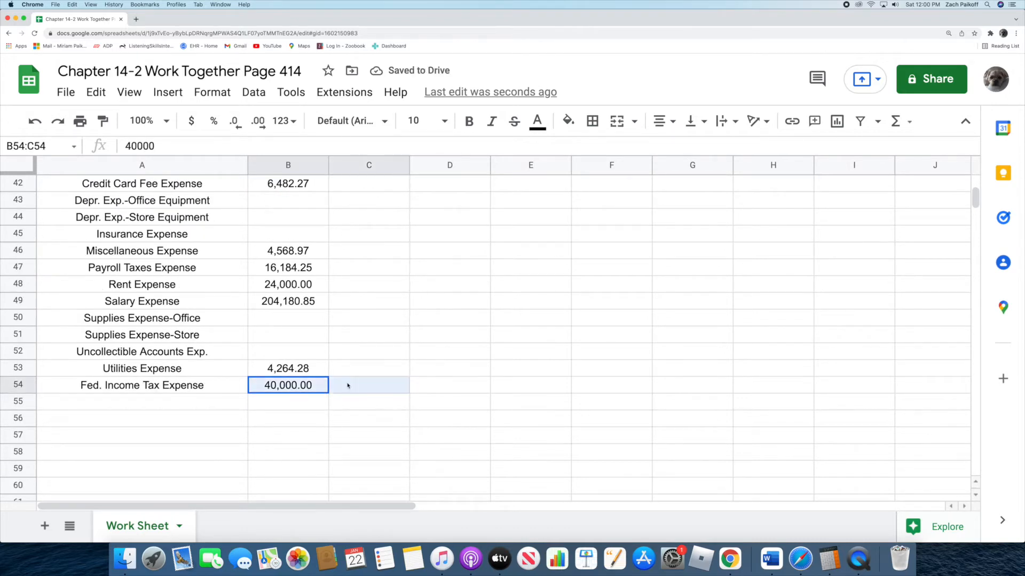
click(593, 121)
click(718, 176)
click(740, 202)
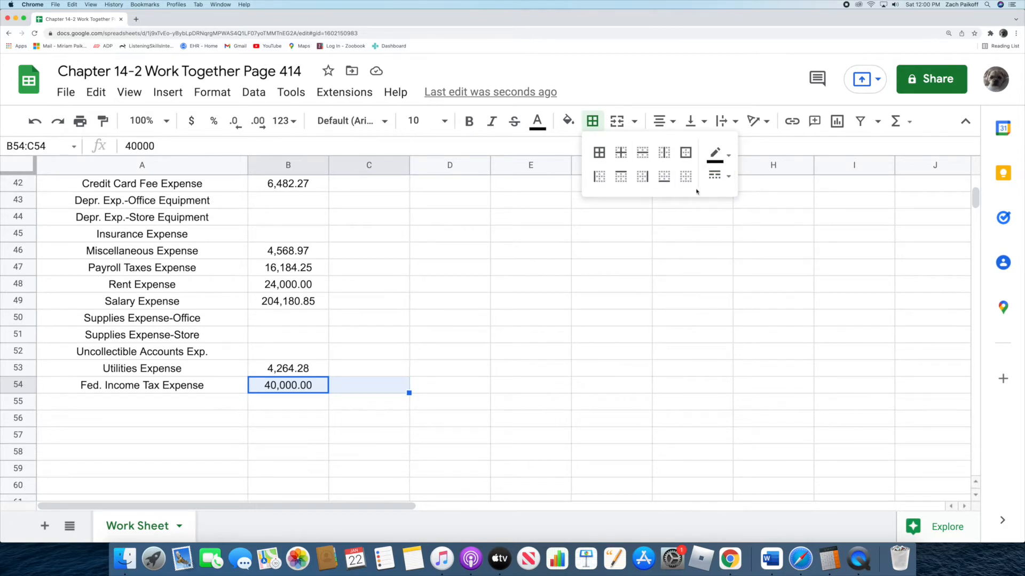
click(664, 177)
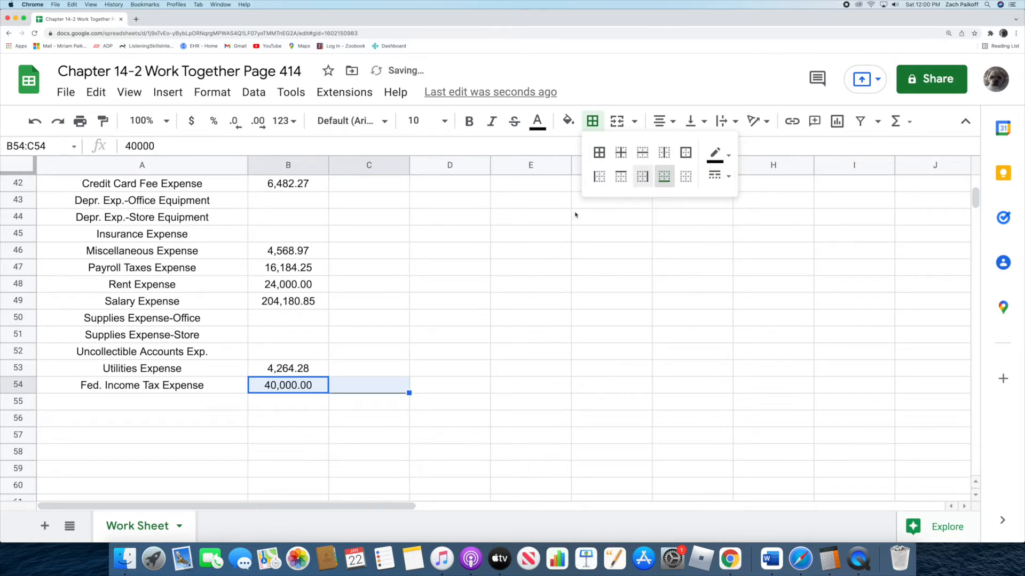
Step: Total the Trial Balance columns in row 55, using SUM(B6:B54) for debits and SUM(C3:C54) for credits
click(306, 404)
text(=)
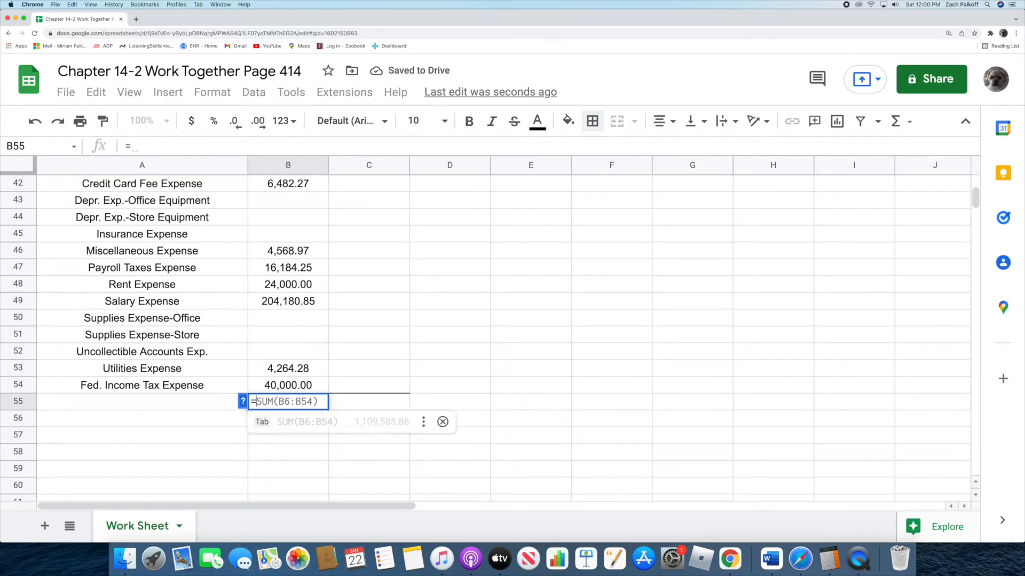
text(sum)
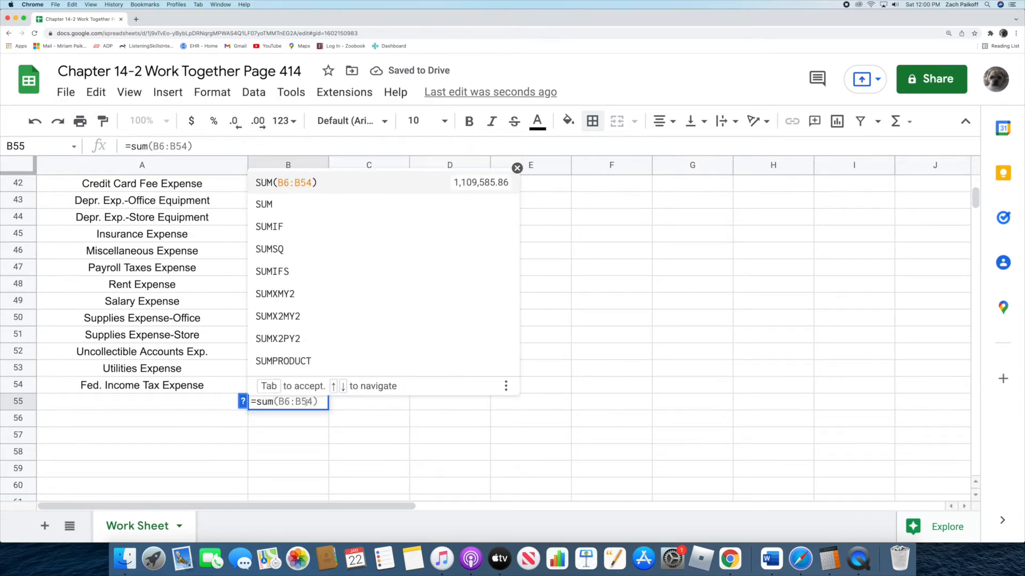
click(323, 183)
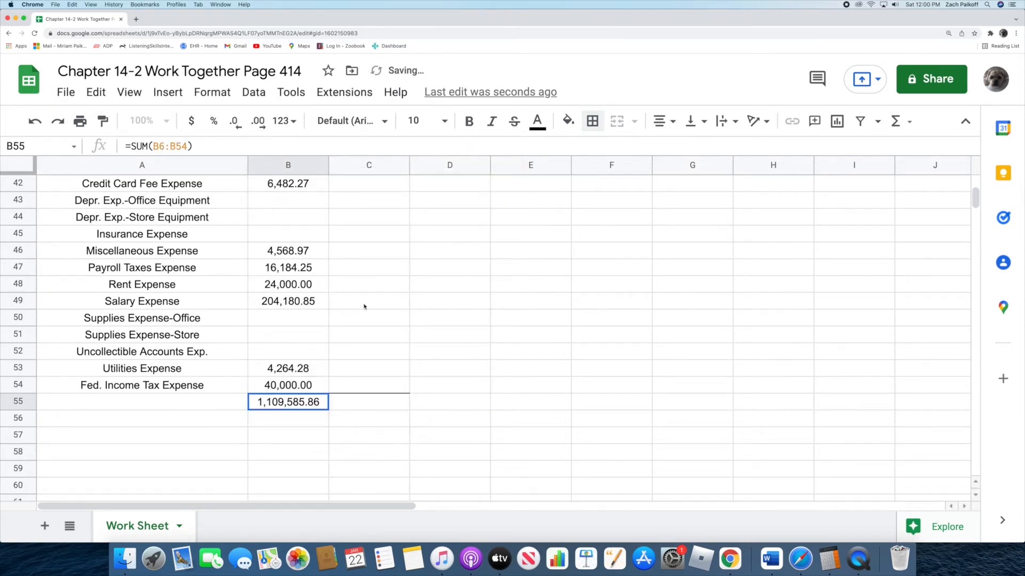
double_click(360, 405)
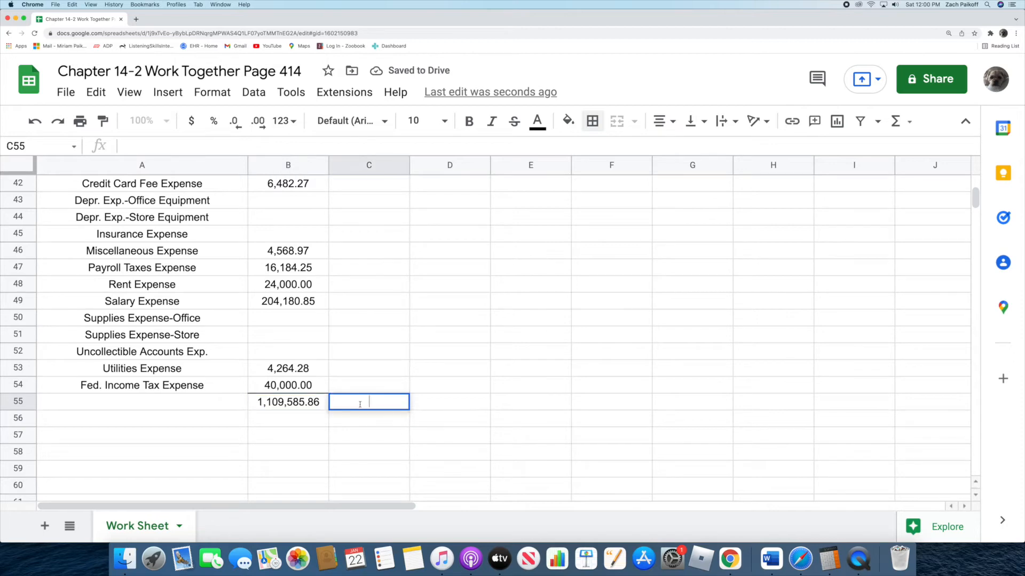
text(=sum)
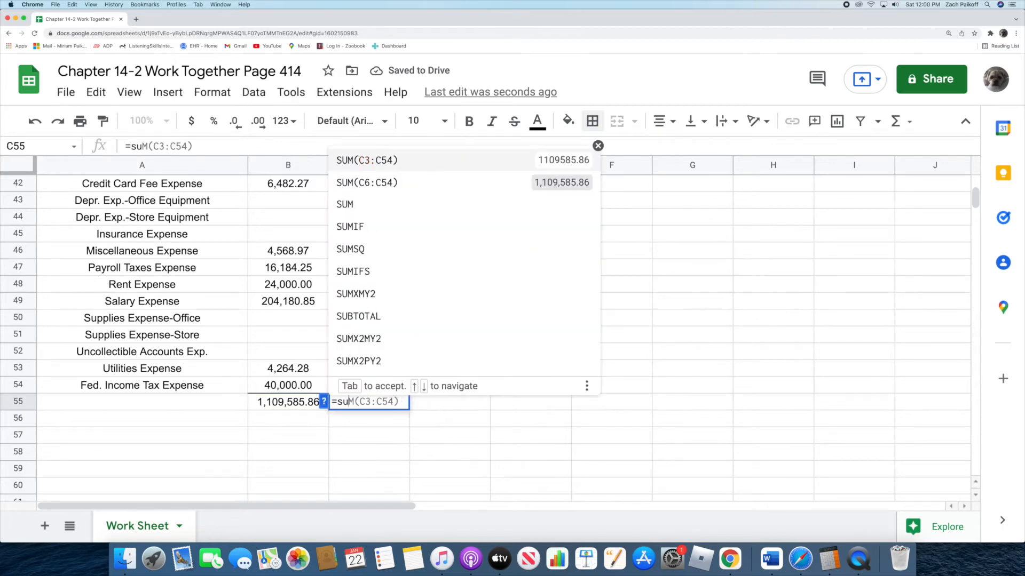
click(389, 169)
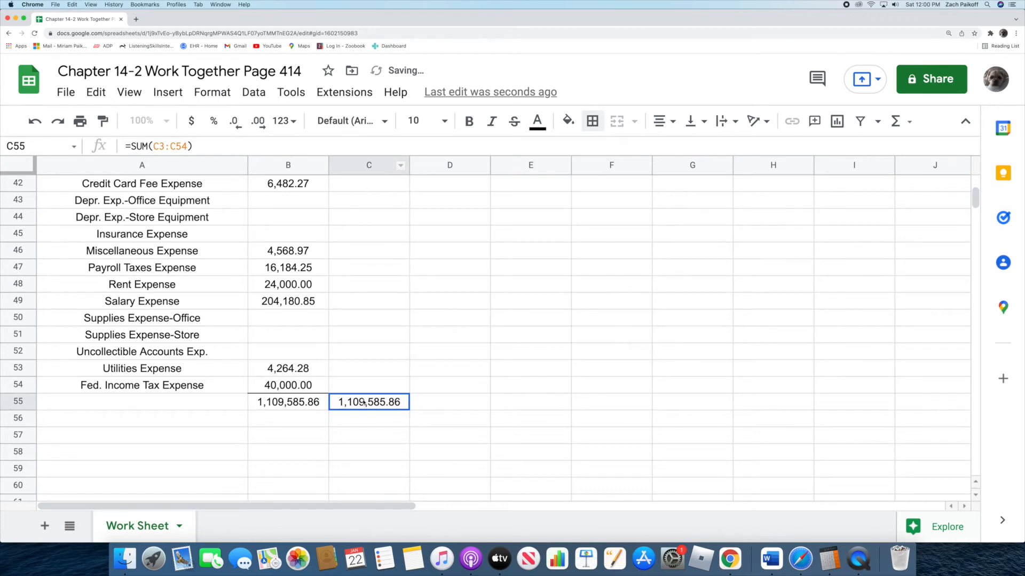
Step: Rule a double bottom border under the Trial Balance totals in B55:C55
drag(299, 403, 369, 402)
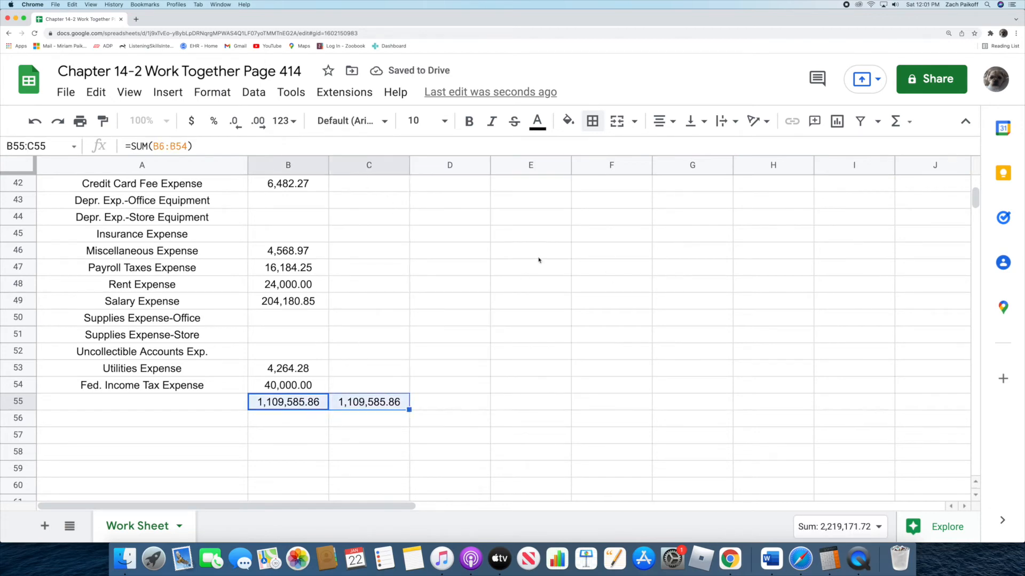
click(592, 121)
click(718, 175)
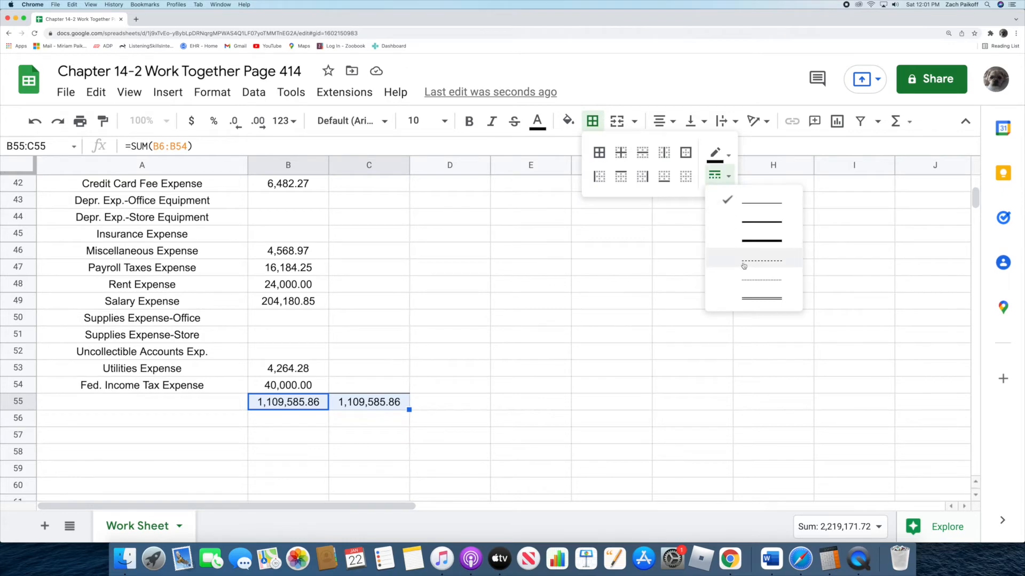
click(754, 296)
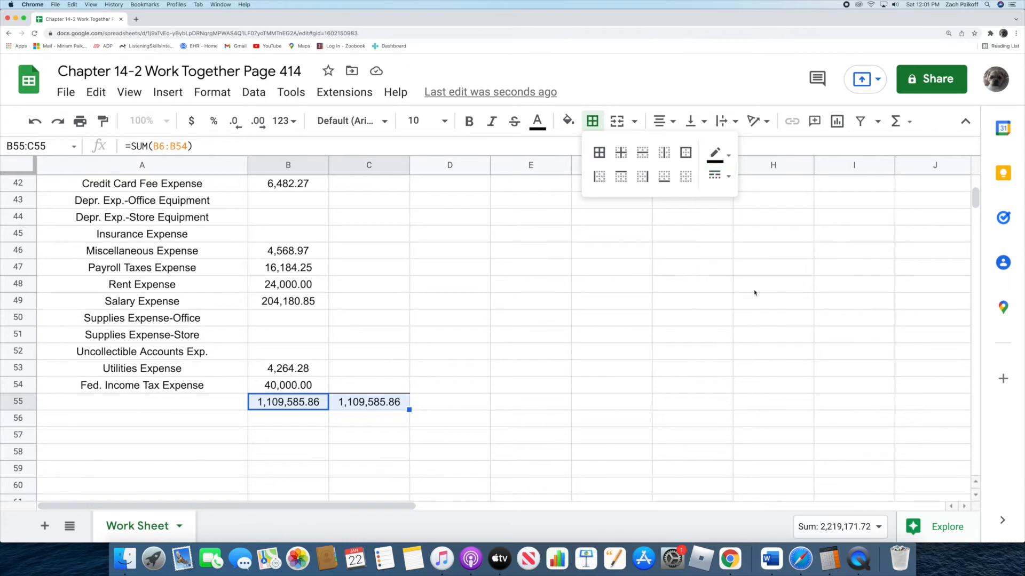
click(665, 178)
click(484, 255)
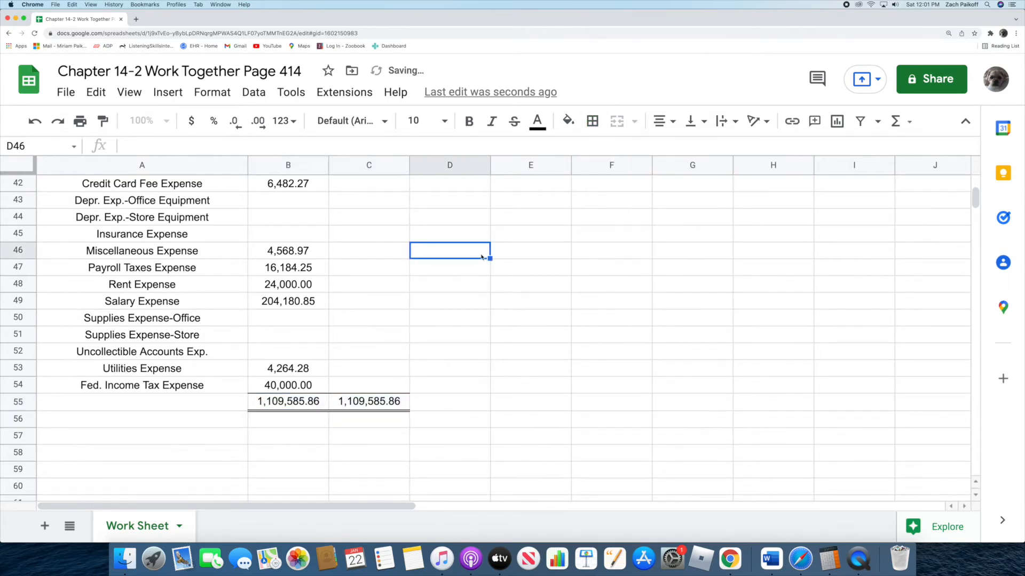
Step: Compute 5485.25 minus 657.15 in Calculator and enter 4,828.10 as the Supplies-Office Adjustments credit in E11
scroll(482, 264, up, 10)
scroll(483, 275, up, 3)
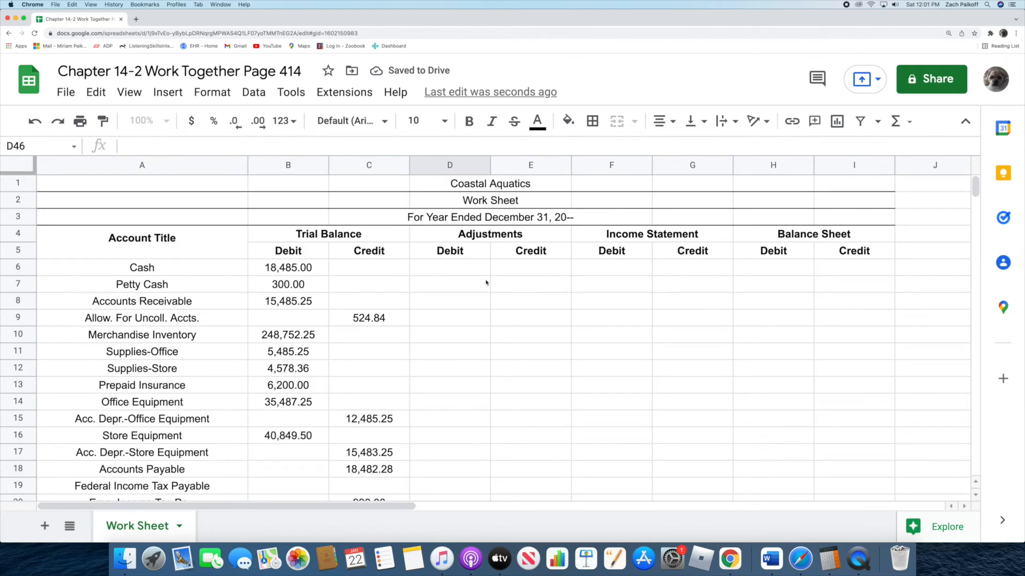
click(462, 354)
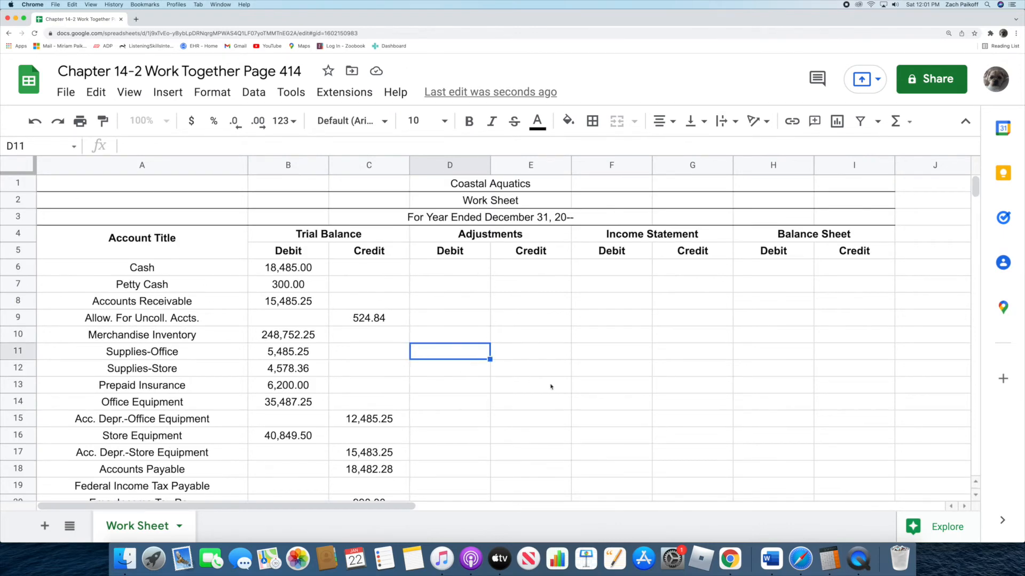
click(829, 559)
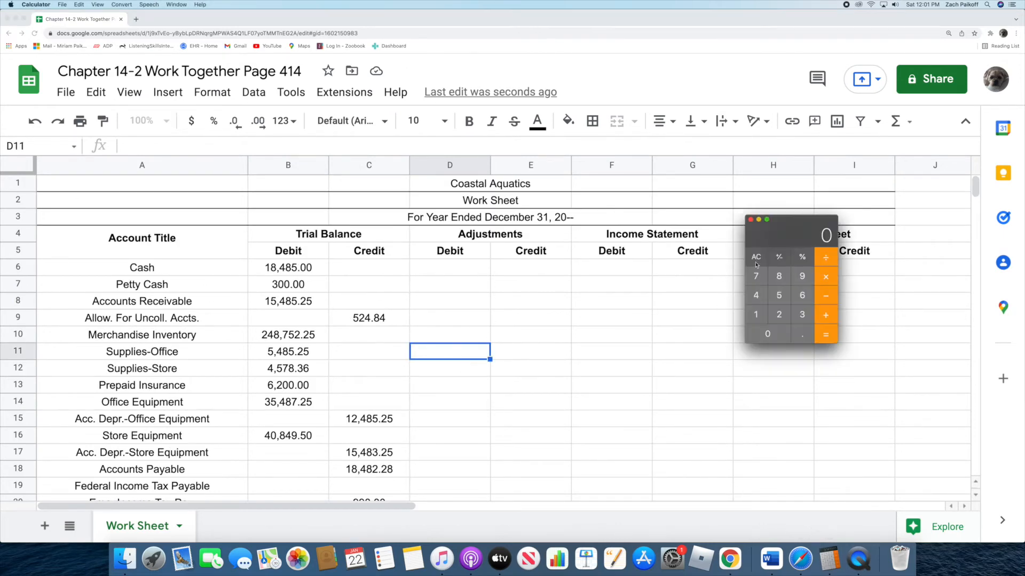
text(5485.25)
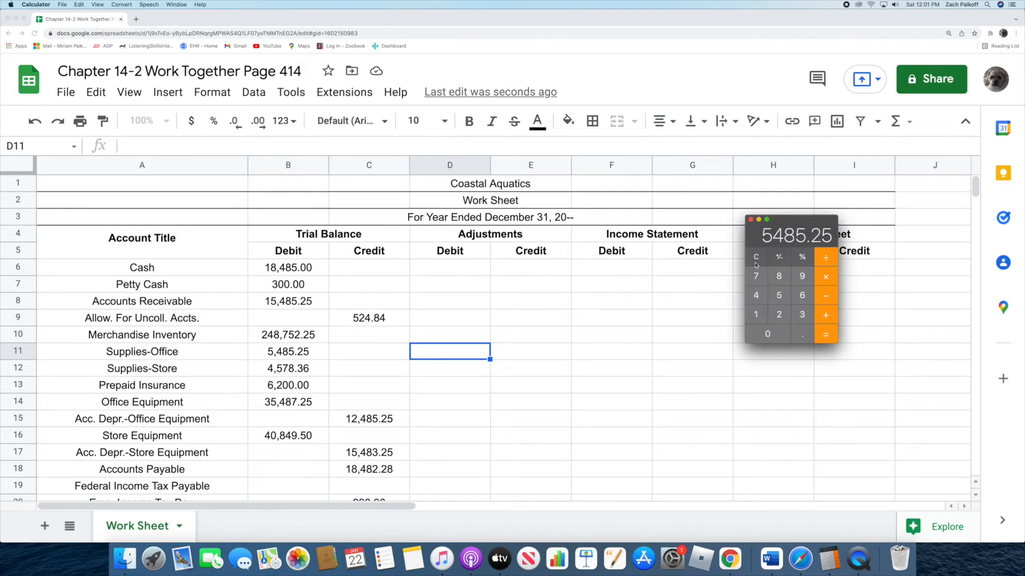
text(-657.1)
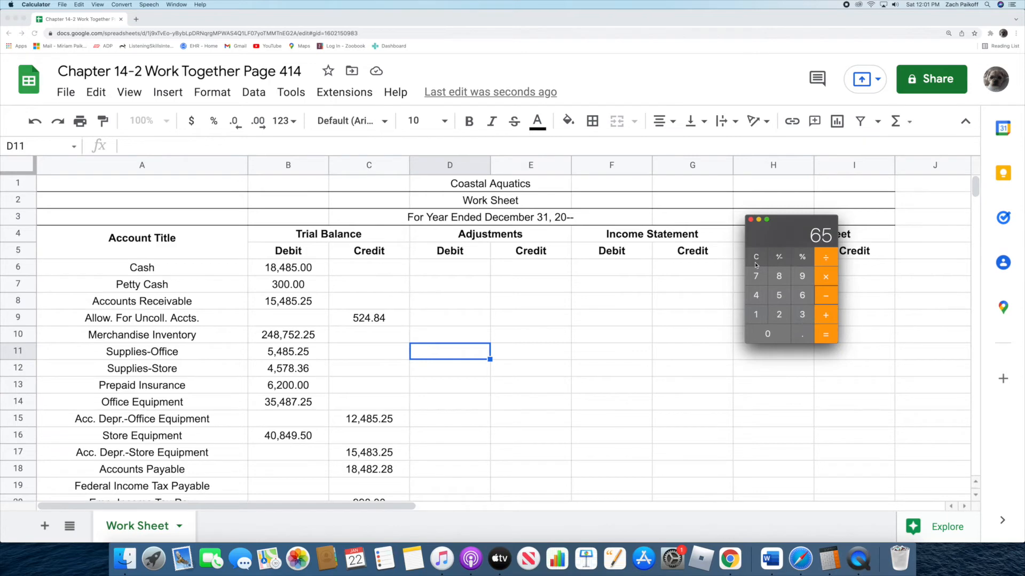
text(5)
key(Return)
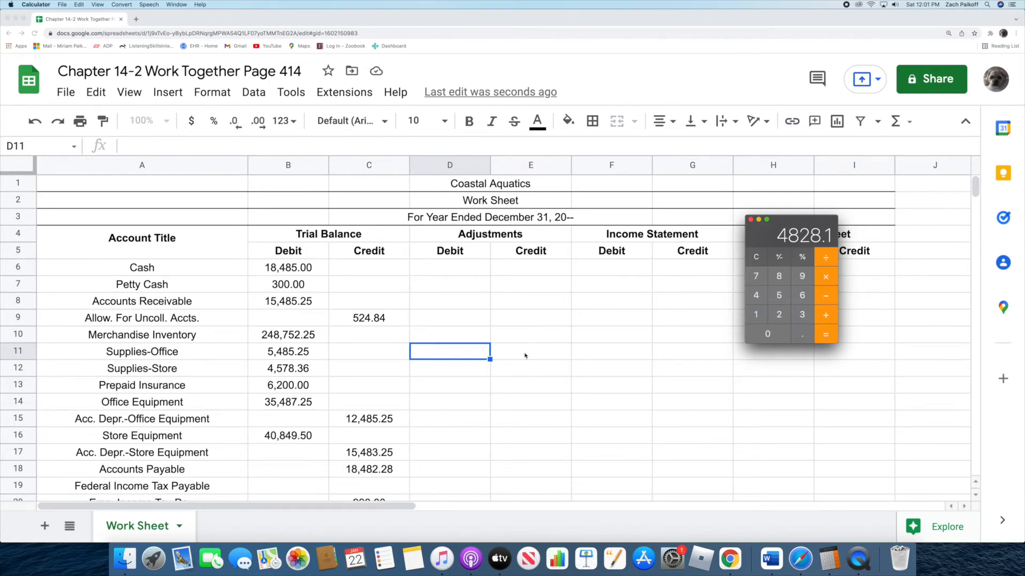
double_click(523, 351)
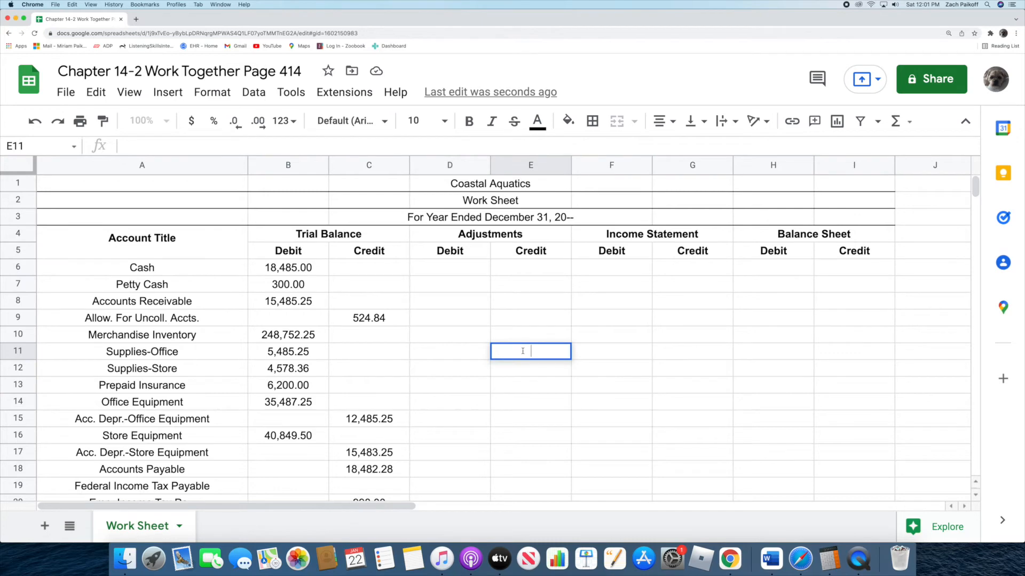
text(4828.10)
key(Return)
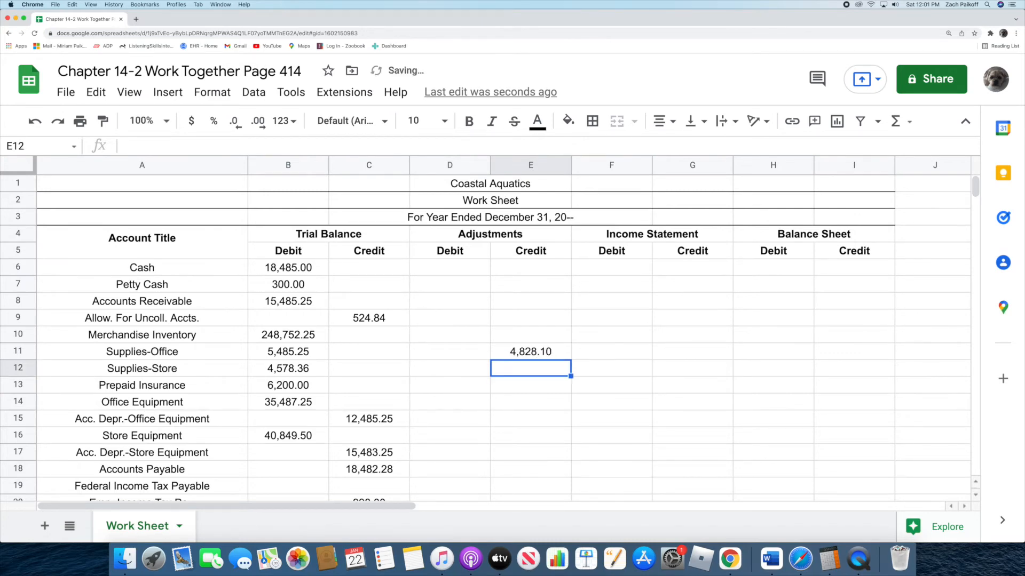
Step: Compute 4578.36 minus 633.11 in Calculator and enter 3,945.25 as the Supplies-Store Adjustments credit in E12
click(829, 559)
click(761, 256)
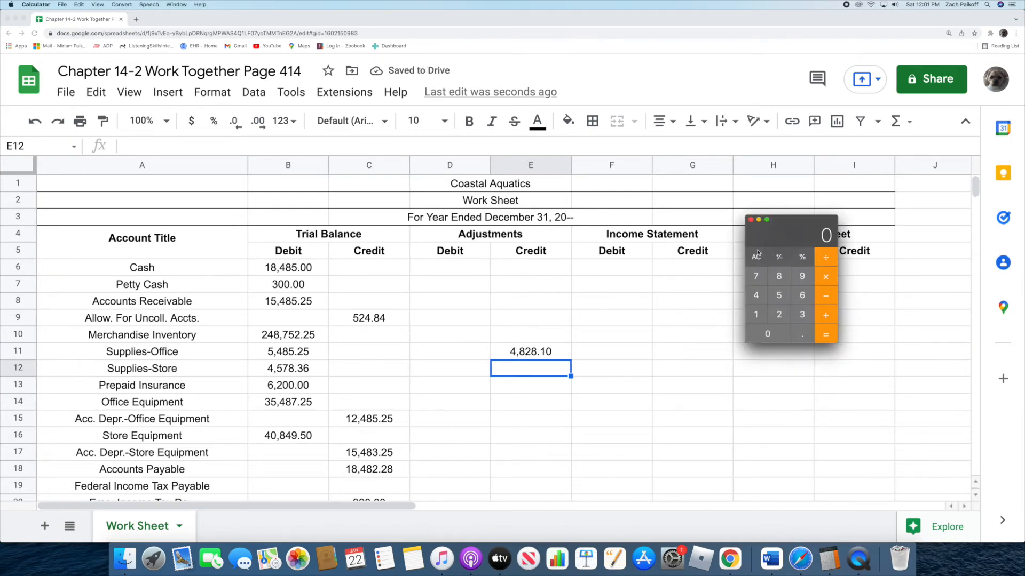
text(4578)
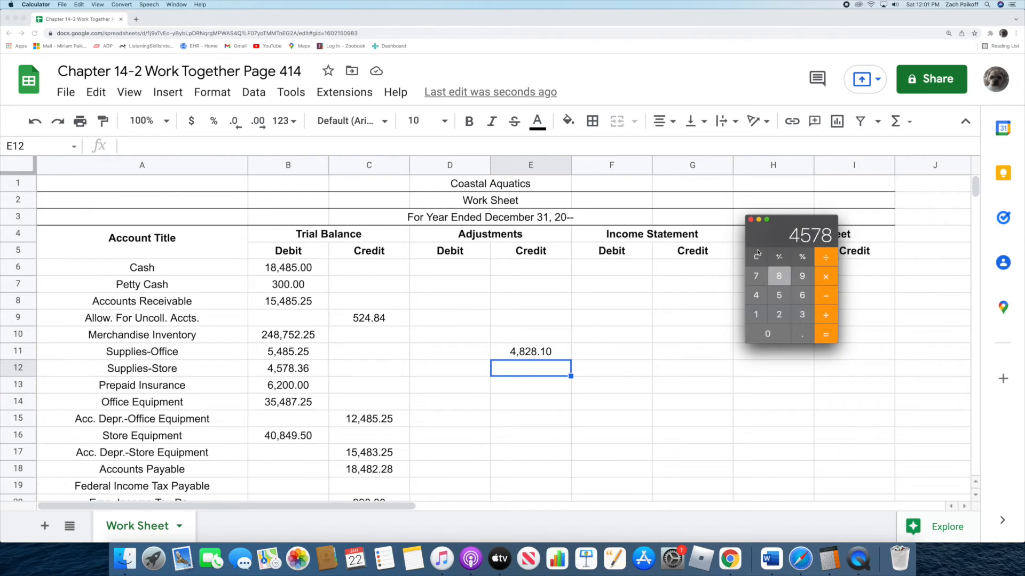
text(.36-633.11=)
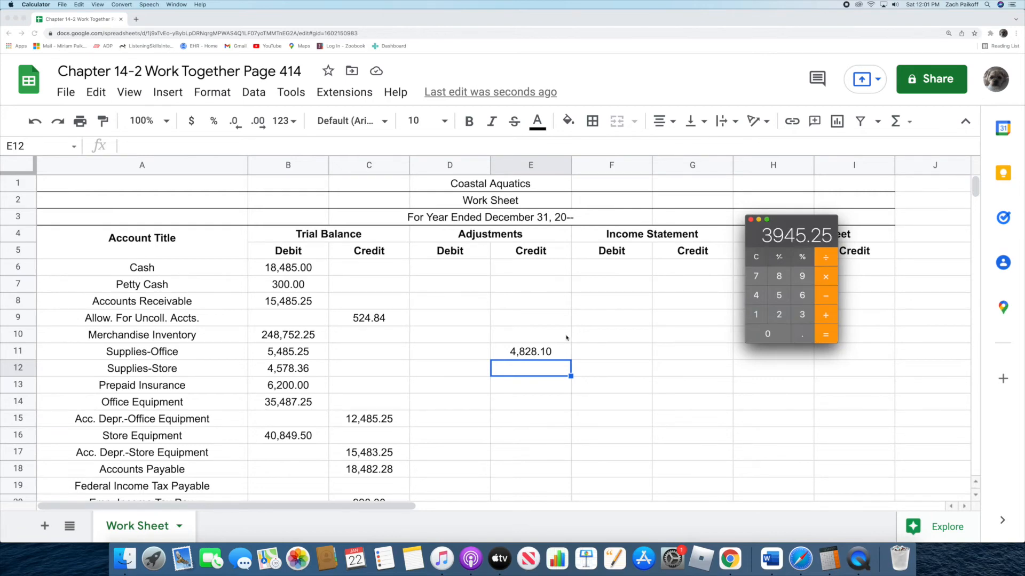
click(543, 367)
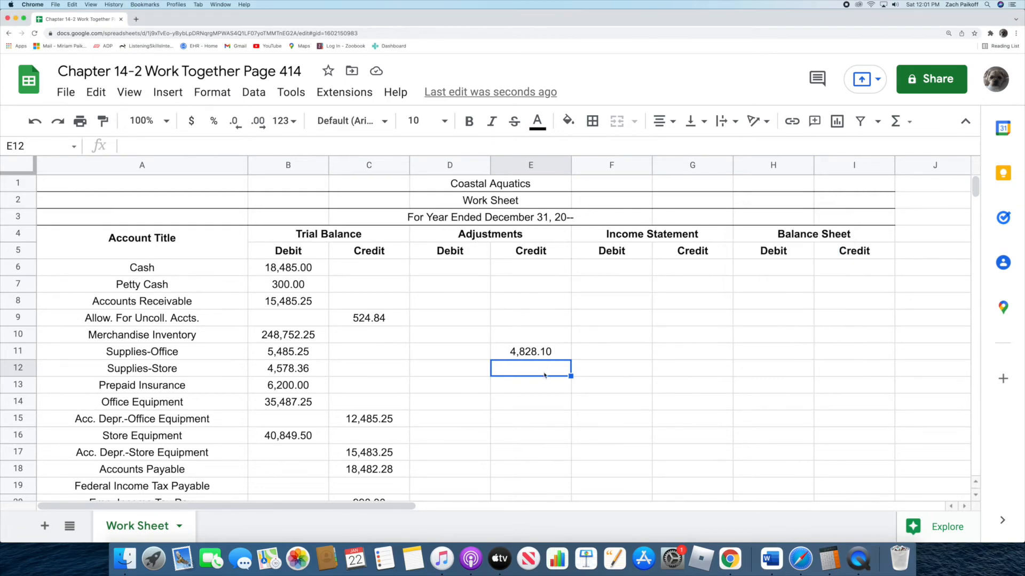
double_click(542, 372)
text(3)
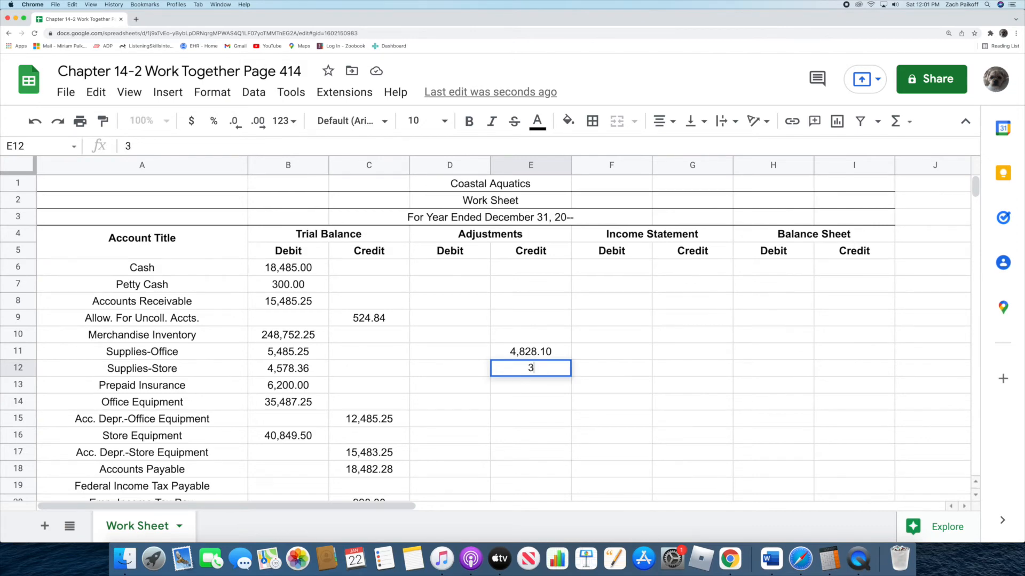
text(,945.25)
key(Return)
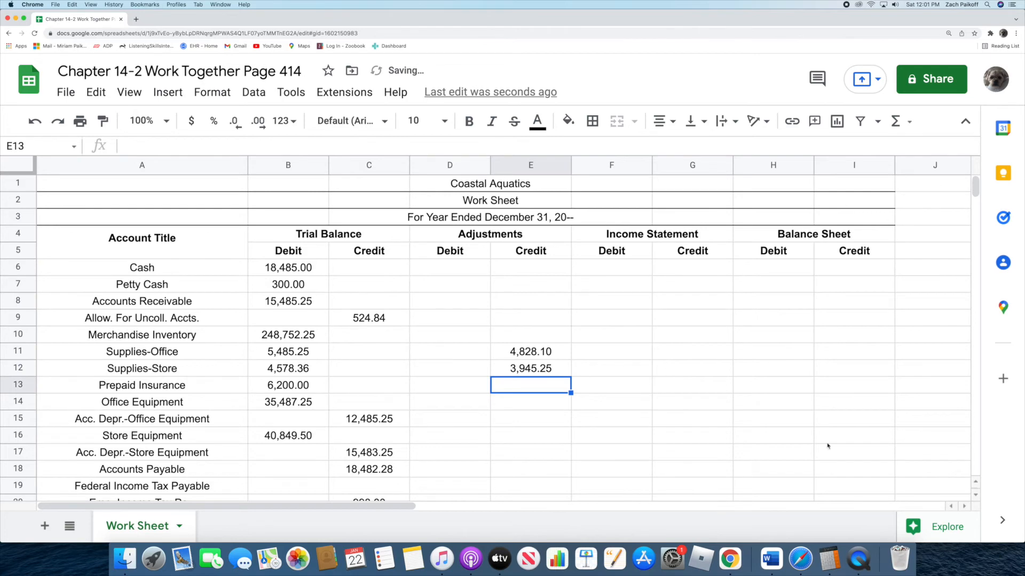
Step: Compute 6200 minus 800 in Calculator and enter 5,400 as the Prepaid Insurance Adjustments credit in E13
click(829, 558)
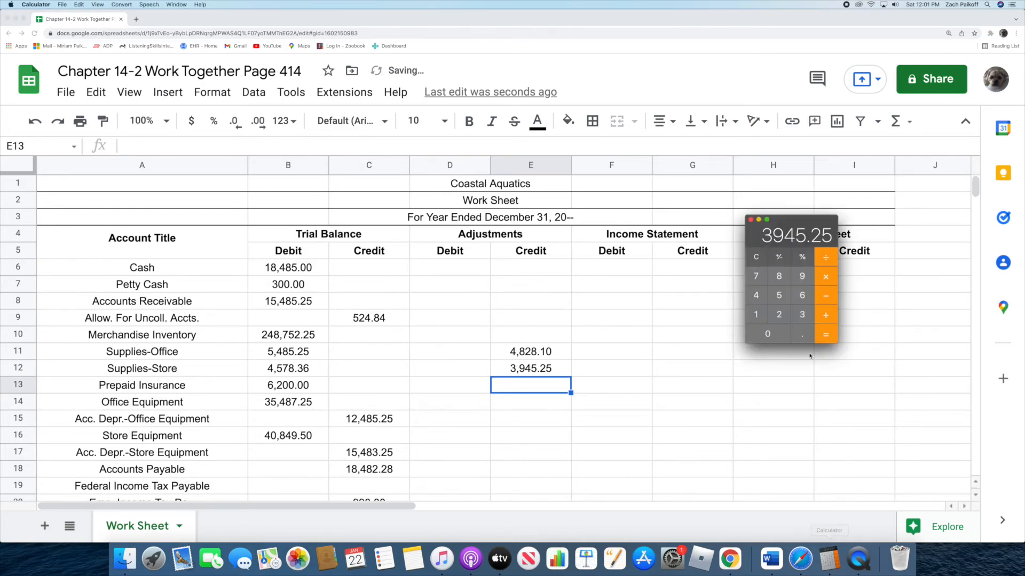
click(757, 257)
text(6200)
key(minus)
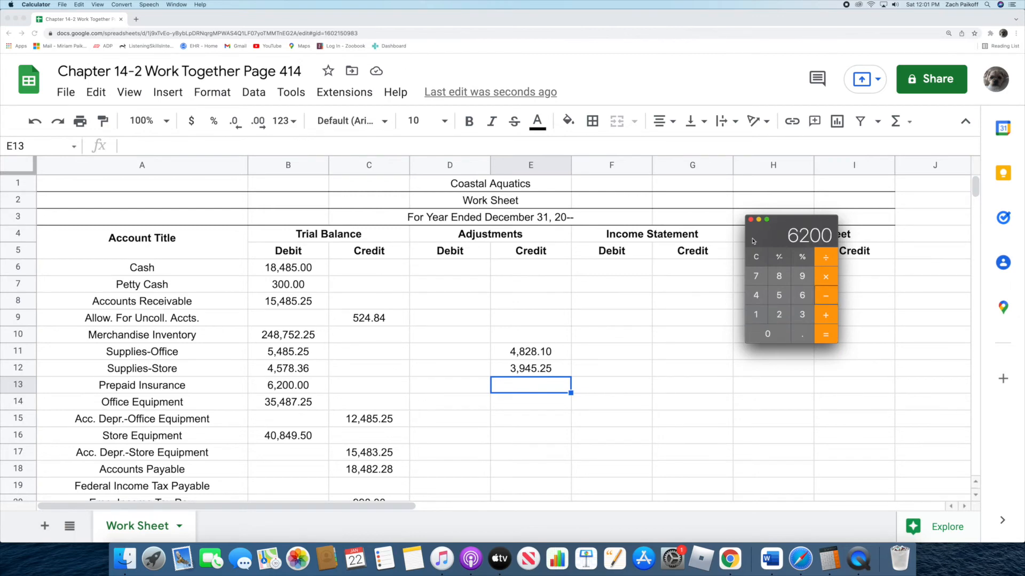
text(800)
key(Return)
click(546, 384)
double_click(546, 383)
text(5400)
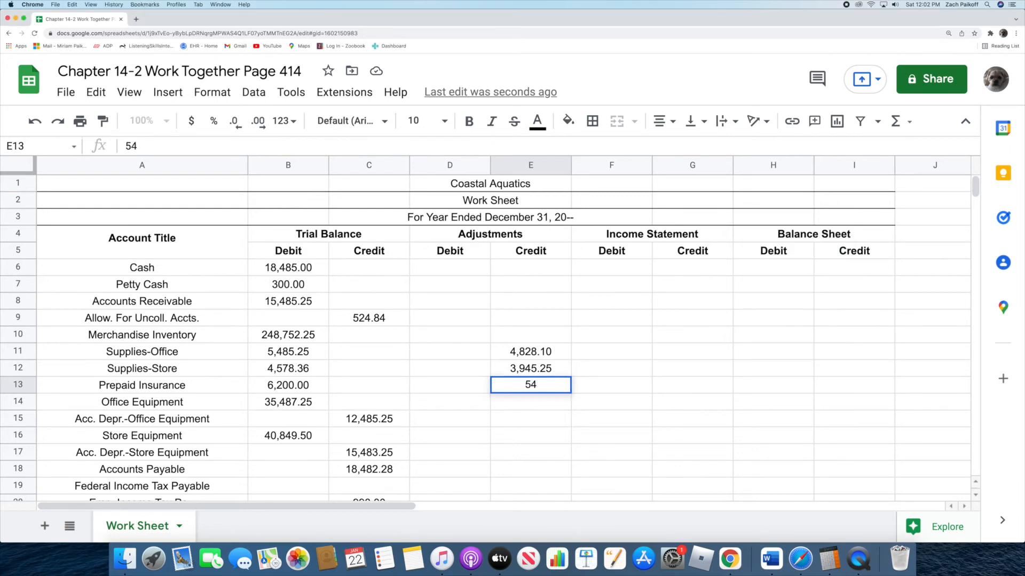
key(Return)
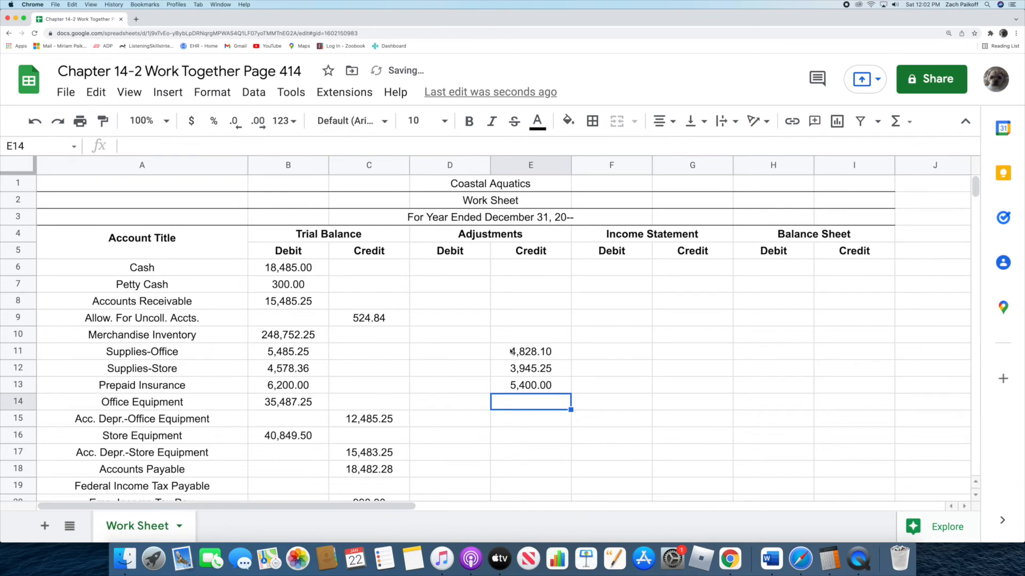
Step: Enter the Supplies Expense-Office Adjustments debit of 4,828.10 in D50
scroll(512, 351, down, 7)
scroll(485, 359, down, 4)
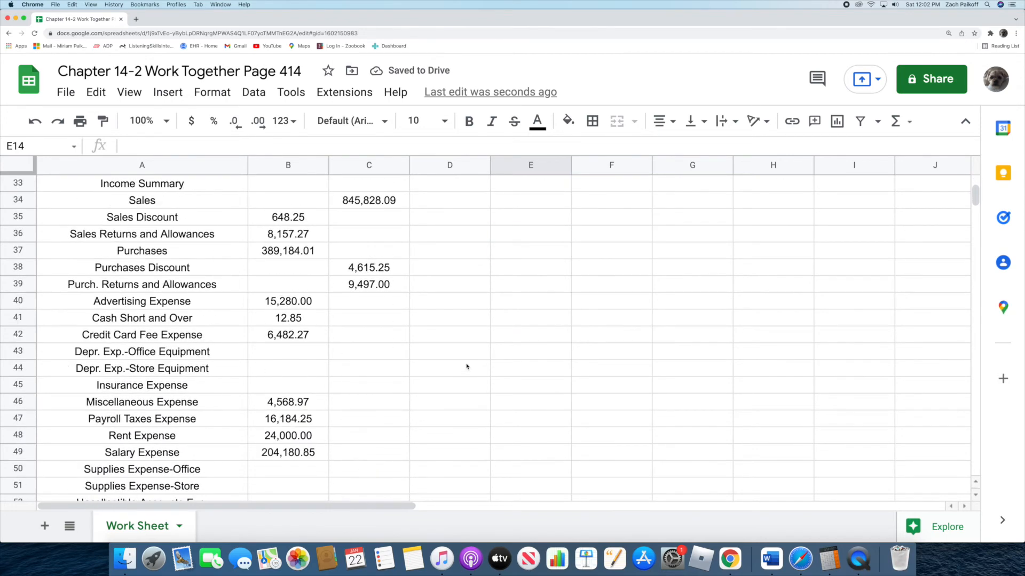
click(465, 335)
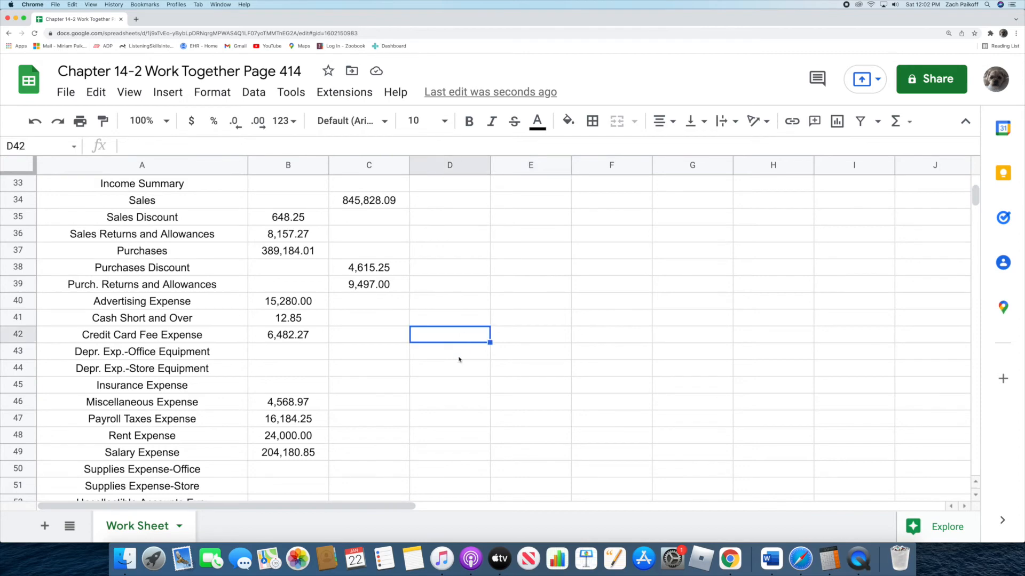
click(458, 358)
scroll(459, 374, down, 2)
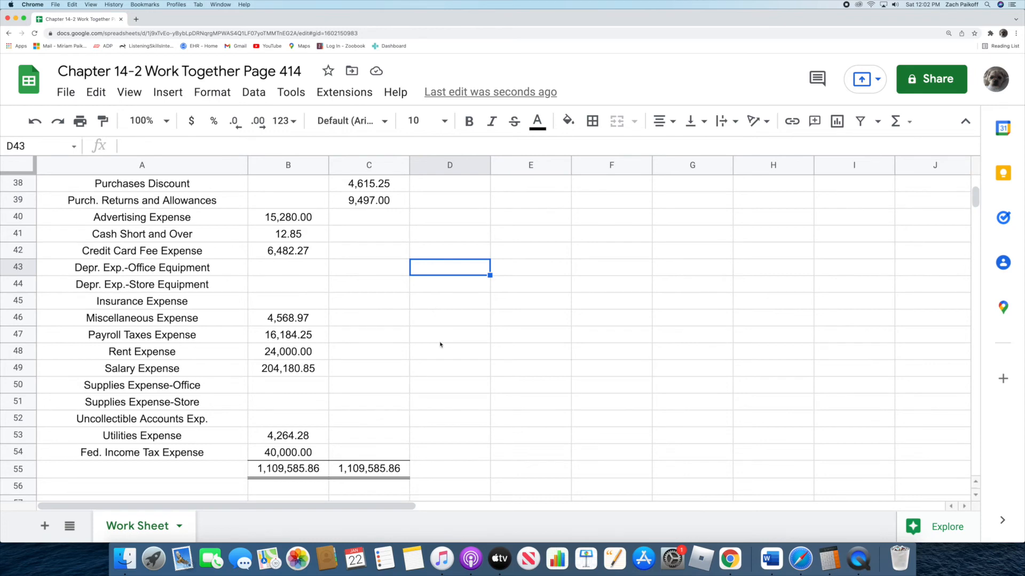
click(456, 383)
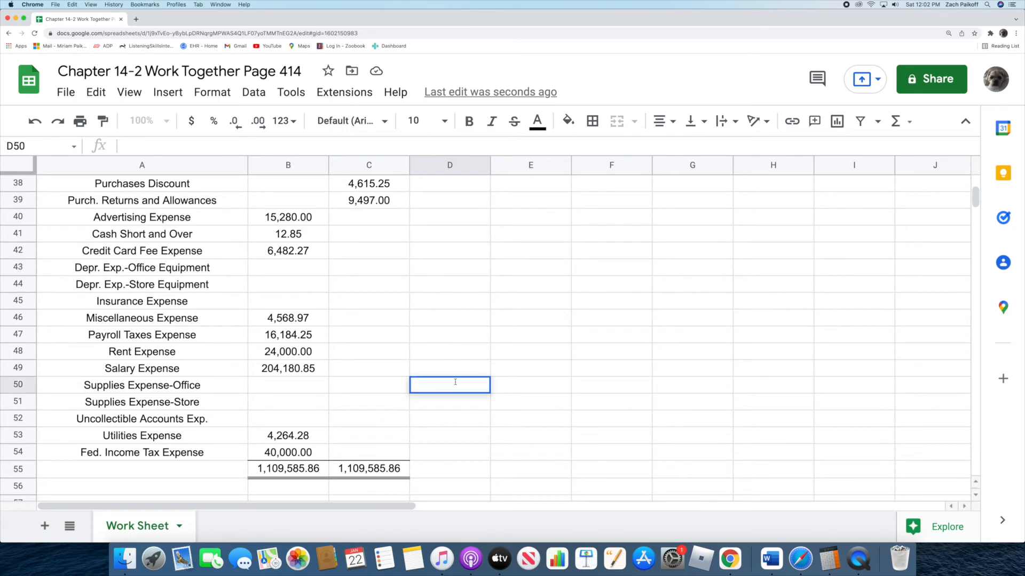
text(4828.10)
key(Return)
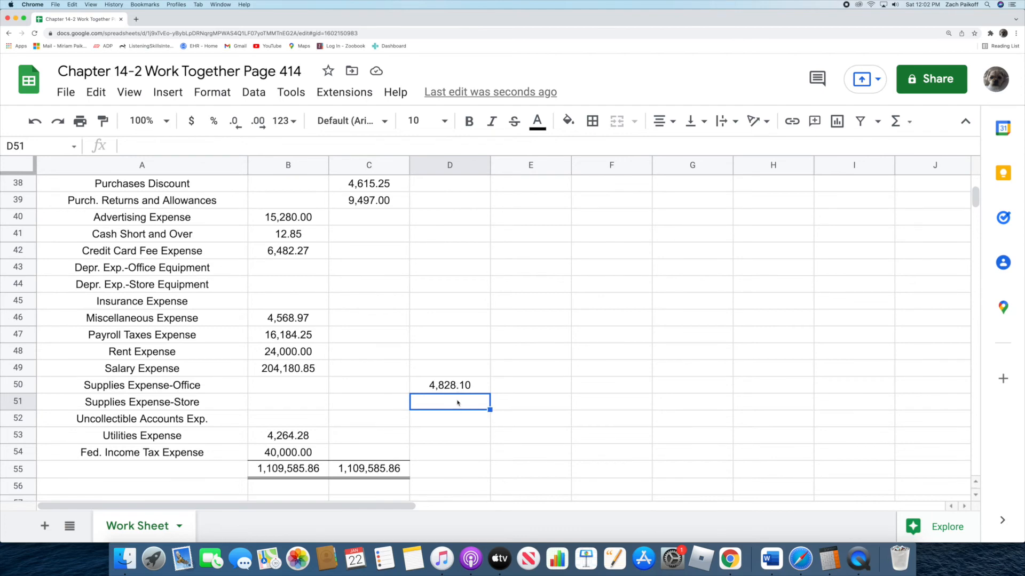
Step: Enter the Supplies Expense-Store Adjustments debit of 3,945.25 in D51
double_click(457, 401)
text(3,945.25)
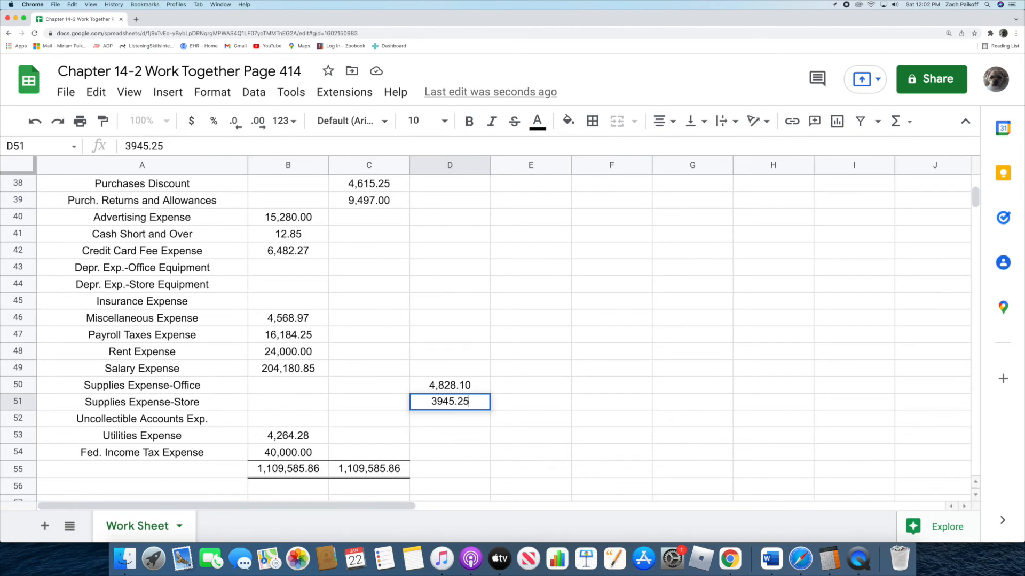
key(Return)
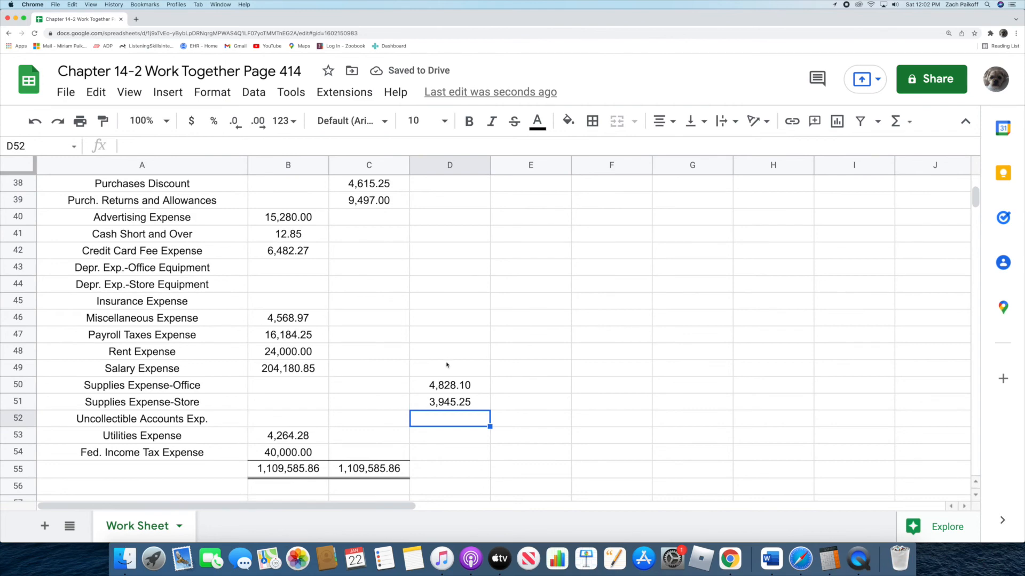
Step: Enter the Insurance Expense Adjustments debit of 5,400 in D45
click(446, 303)
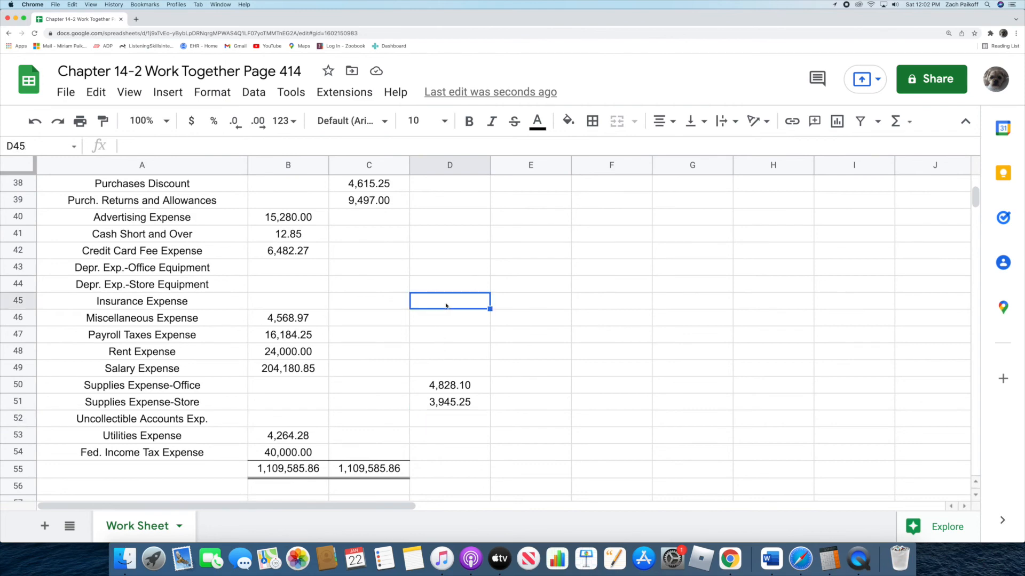
double_click(446, 303)
text(5400)
key(Return)
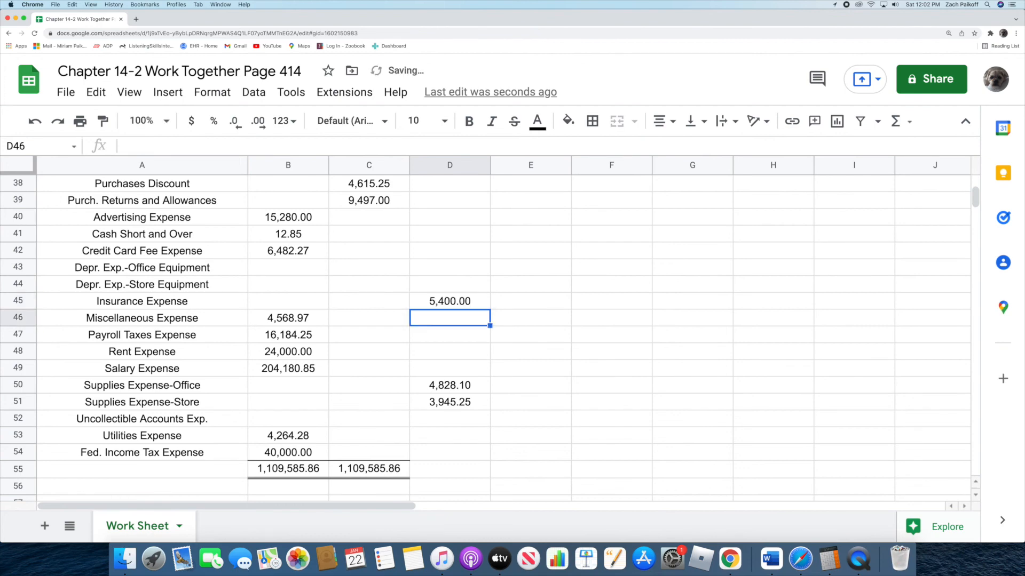
click(609, 474)
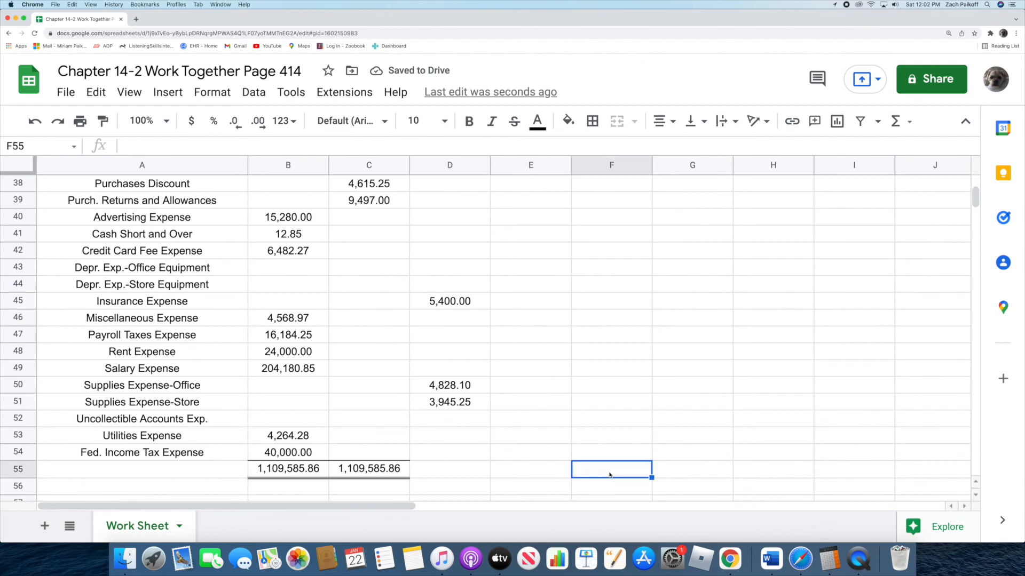